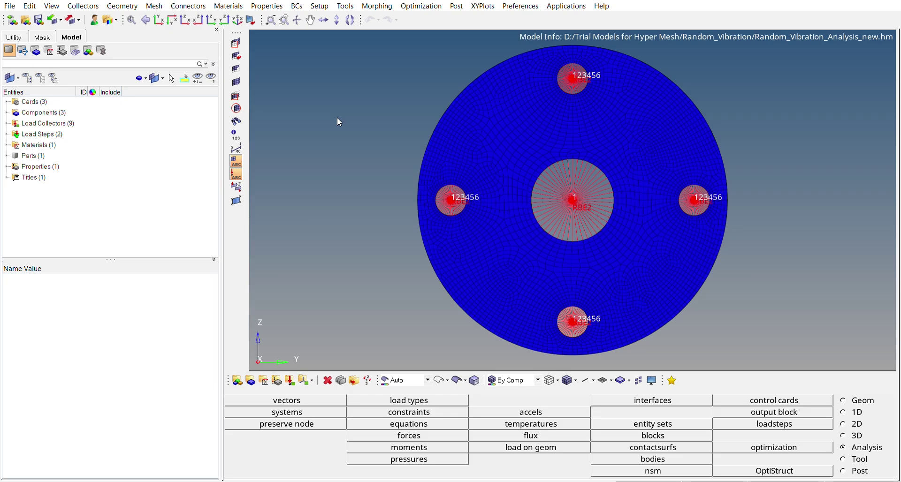
Examine the definitions of the Constraints, DAREA, Rload, Table_D1, Table_D1_new and Freq_load load collectors
{"action": "left_click", "coordinate": [11, 117]}
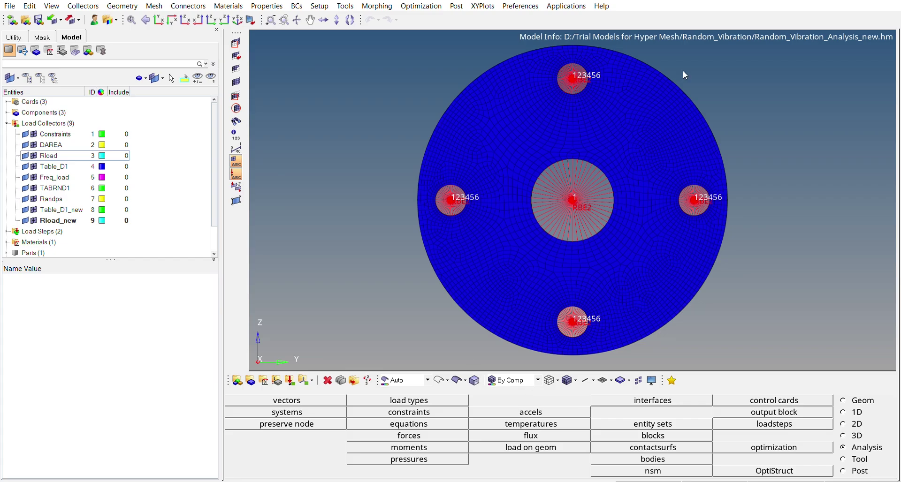
{"action": "left_click", "coordinate": [53, 134]}
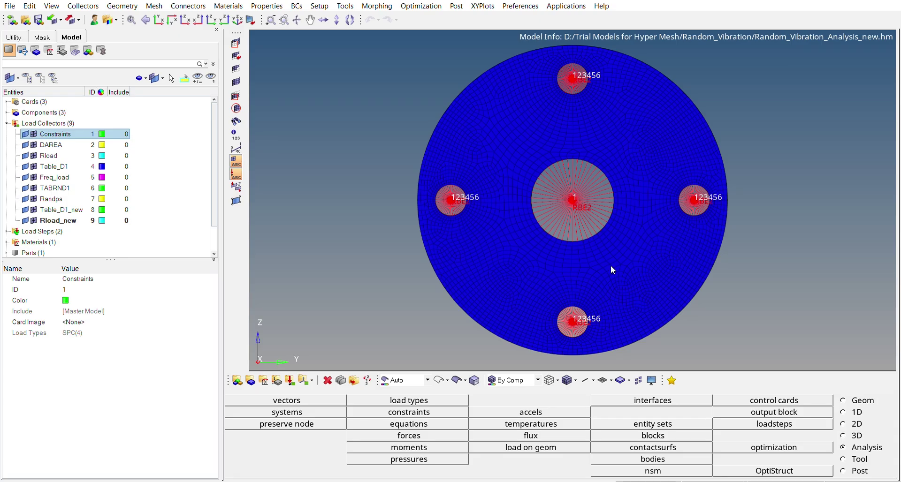
{"action": "left_click", "coordinate": [45, 145]}
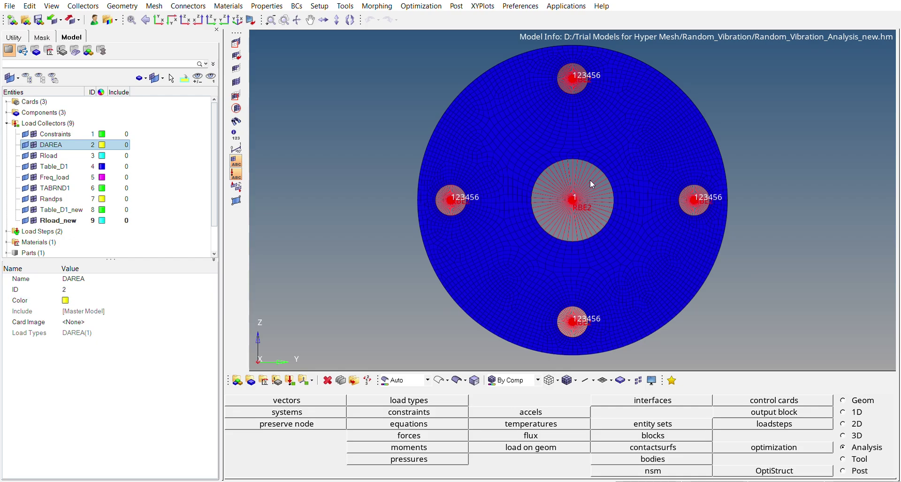
{"action": "left_click", "coordinate": [65, 151]}
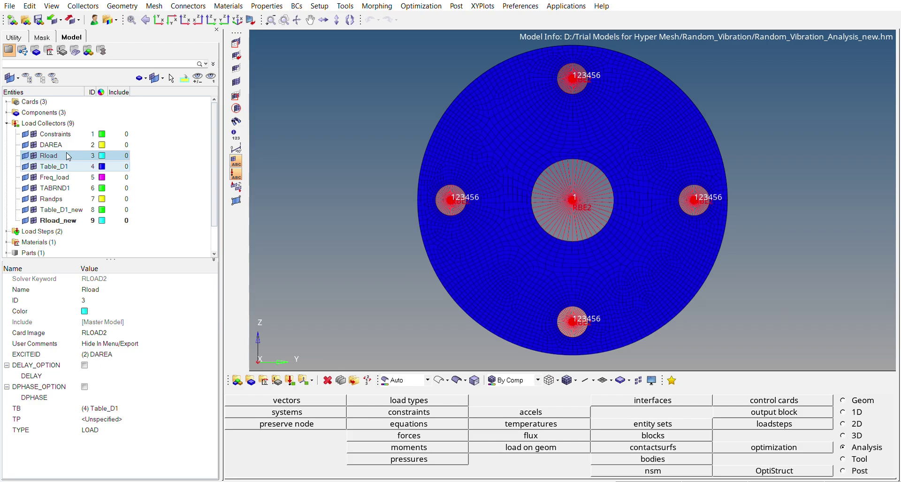
{"action": "left_click", "coordinate": [68, 160]}
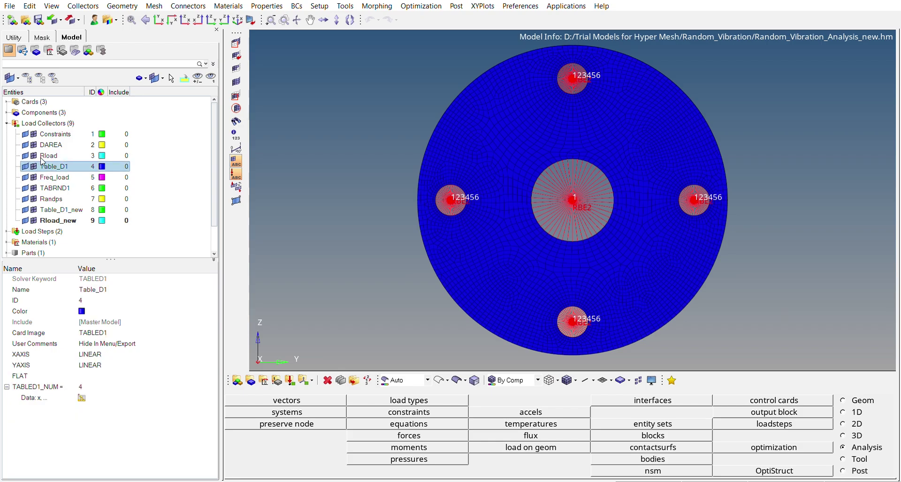
{"action": "left_click", "coordinate": [73, 208]}
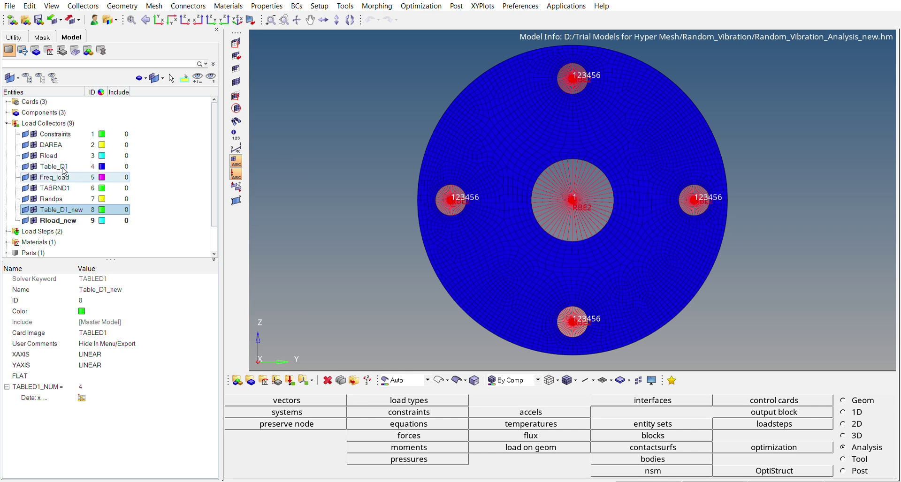
{"action": "left_click", "coordinate": [63, 175]}
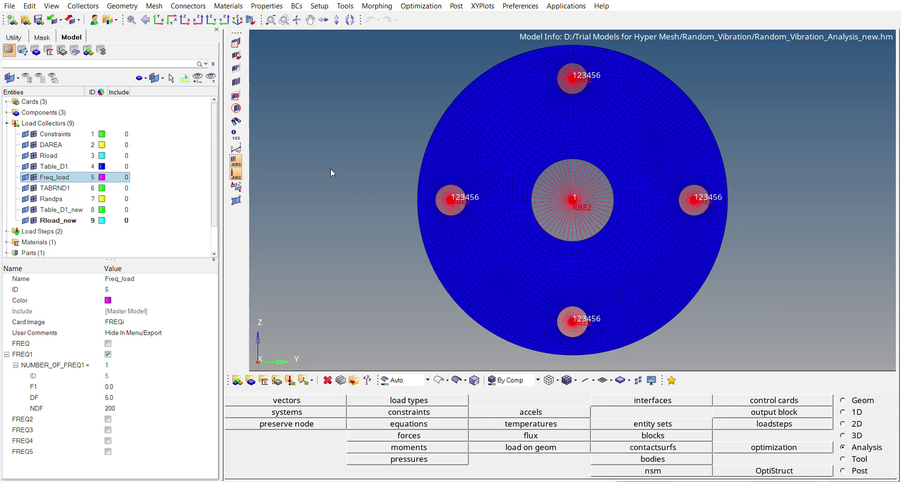
Examine the TABRND1 and Randps load collectors, including their data tables
{"action": "left_click", "coordinate": [68, 186]}
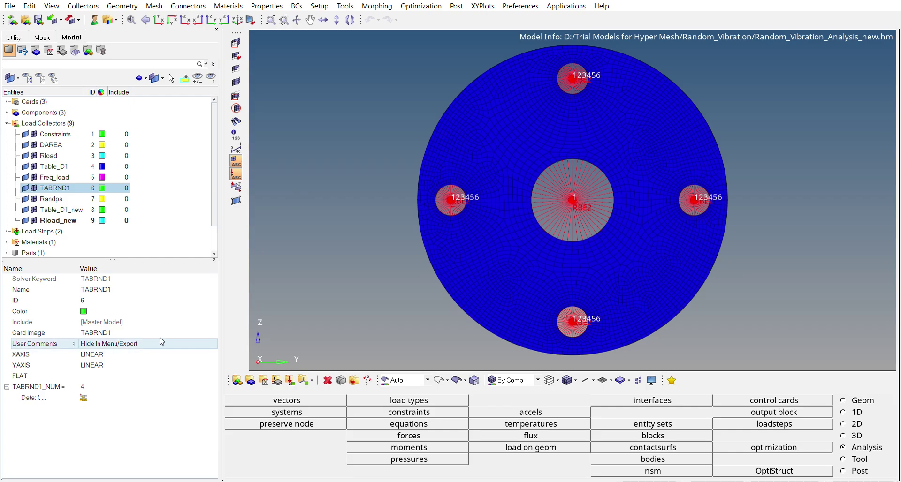
{"action": "left_click", "coordinate": [83, 395]}
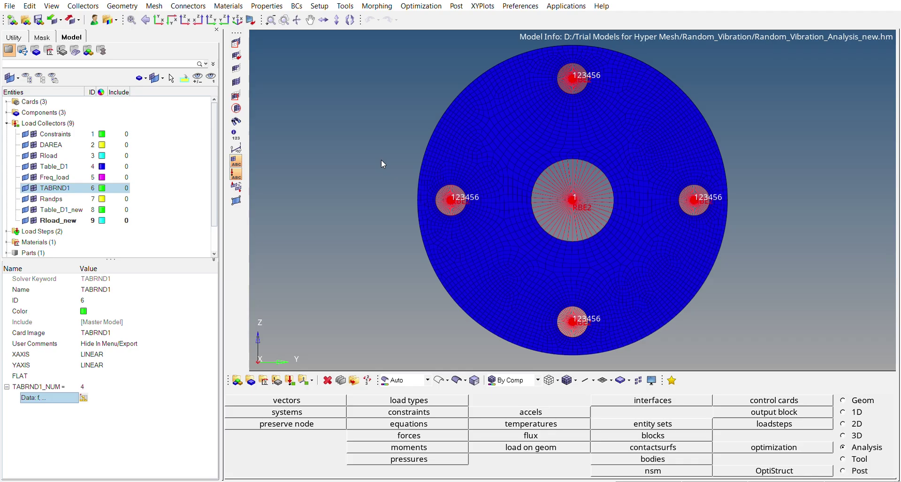
{"action": "left_click", "coordinate": [64, 196]}
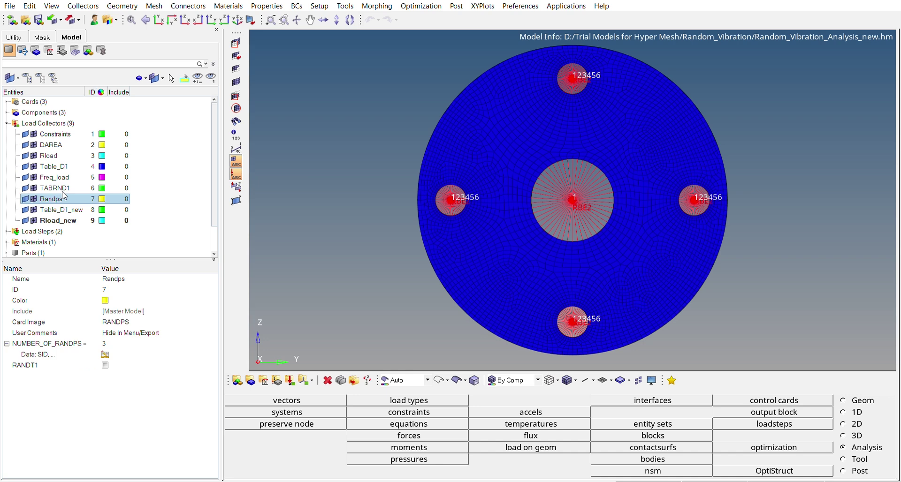
{"action": "left_click", "coordinate": [54, 188]}
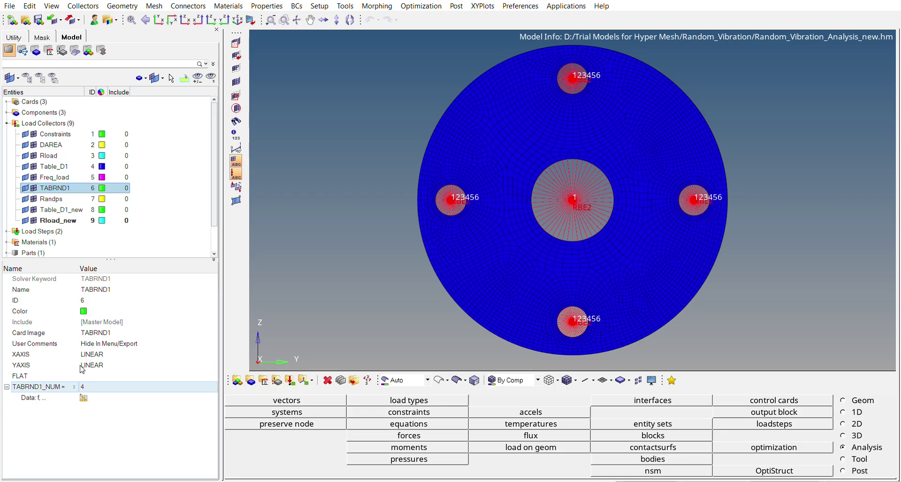
{"action": "left_click", "coordinate": [67, 196]}
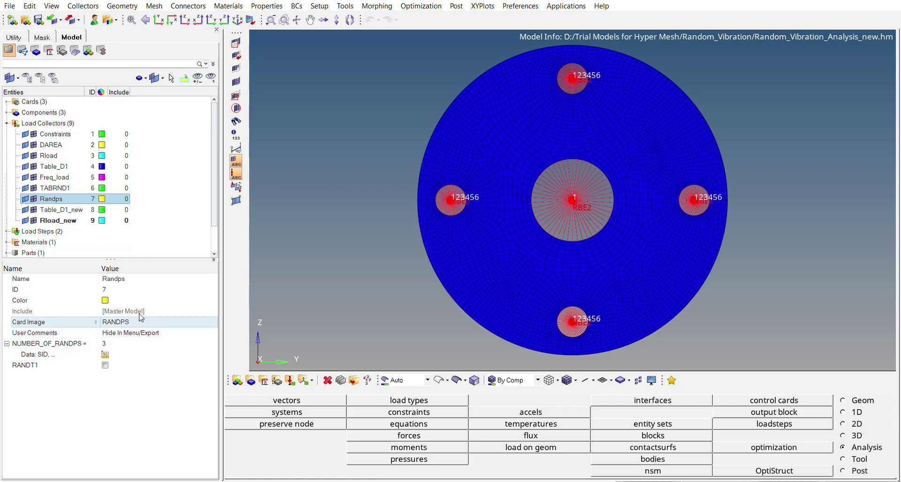
{"action": "left_click", "coordinate": [106, 354]}
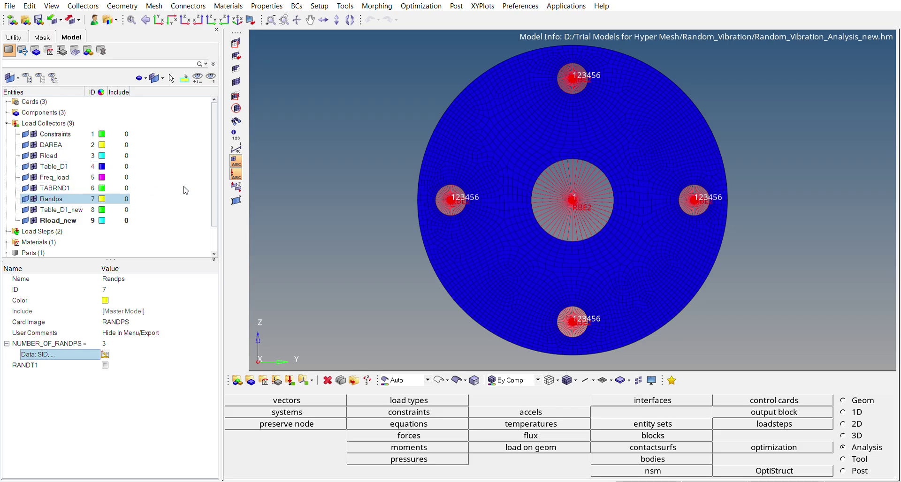
{"action": "scroll", "coordinate": [214, 178], "scroll_direction": "down", "scroll_amount": 1}
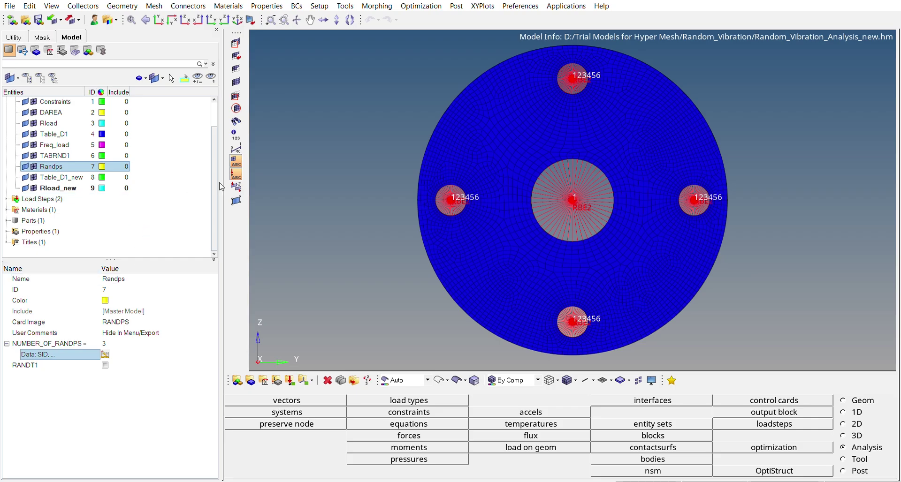
{"action": "mouse_move", "coordinate": [214, 183]}
{"action": "left_mouse_down"}
{"action": "mouse_move", "coordinate": [208, 157]}
{"action": "mouse_move", "coordinate": [210, 189]}
{"action": "left_mouse_up"}
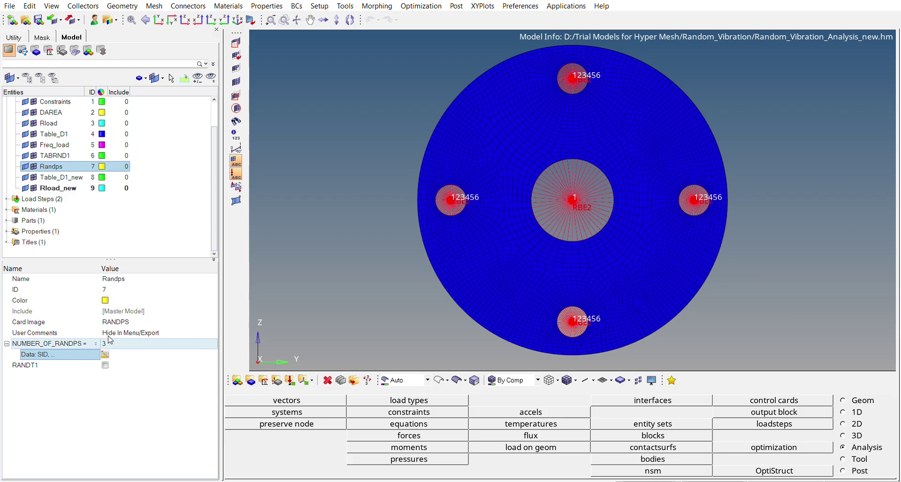
{"action": "scroll", "coordinate": [9, 187], "scroll_direction": "up", "scroll_amount": 1}
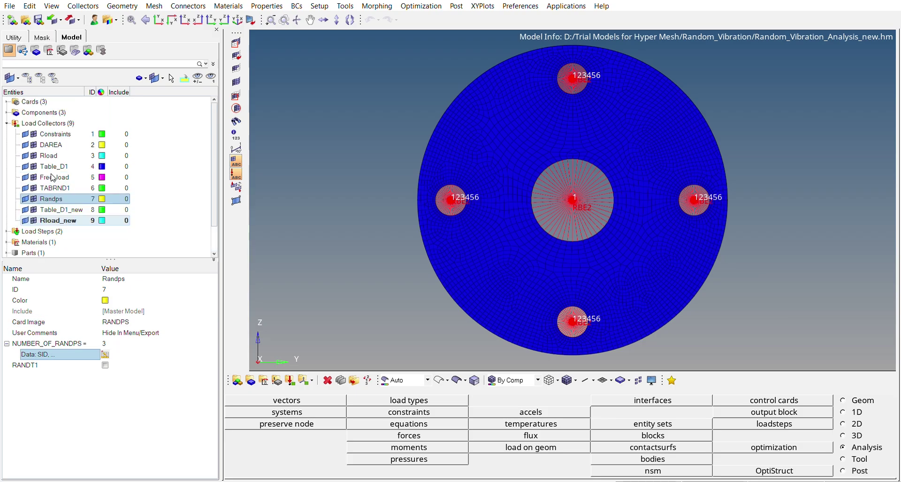
{"action": "left_click", "coordinate": [7, 123]}
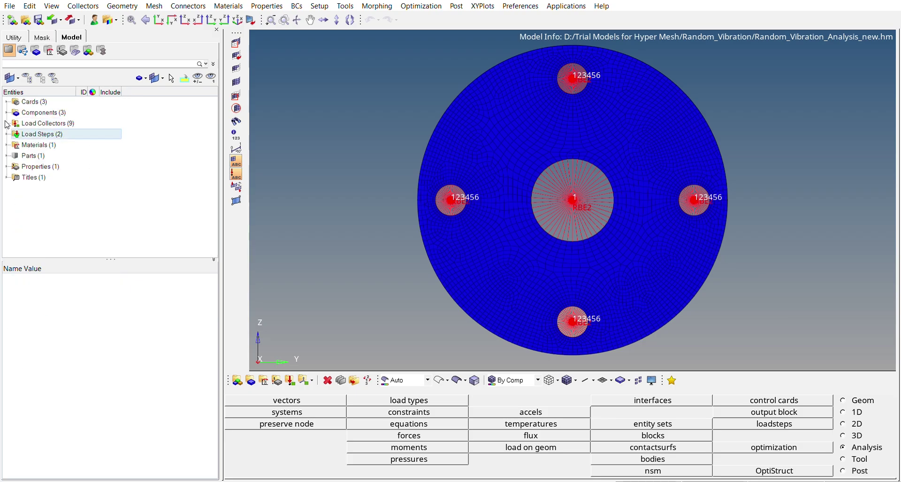
Review the subcase definitions of the Freq_response and Freq_response_2 load steps, enlarging the property area for reading
{"action": "left_click", "coordinate": [6, 133]}
{"action": "left_click", "coordinate": [71, 144]}
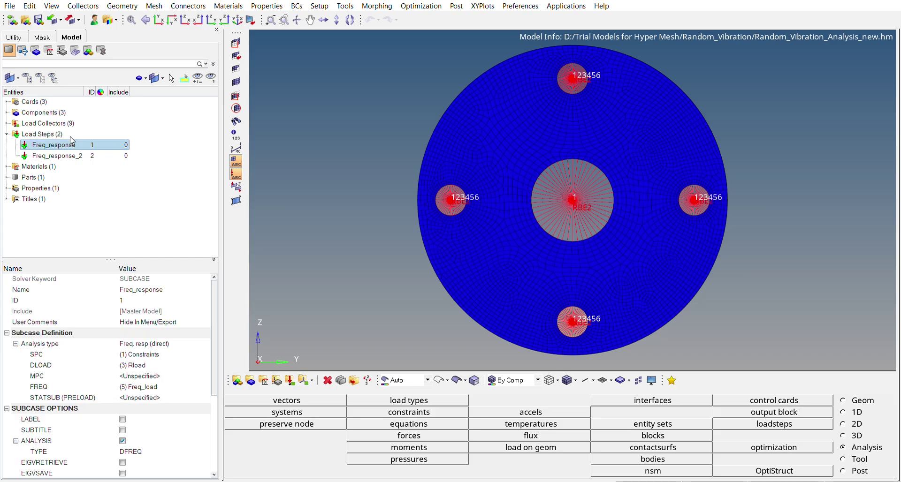
{"action": "left_click_drag", "start_coordinate": [123, 259], "coordinate": [122, 237]}
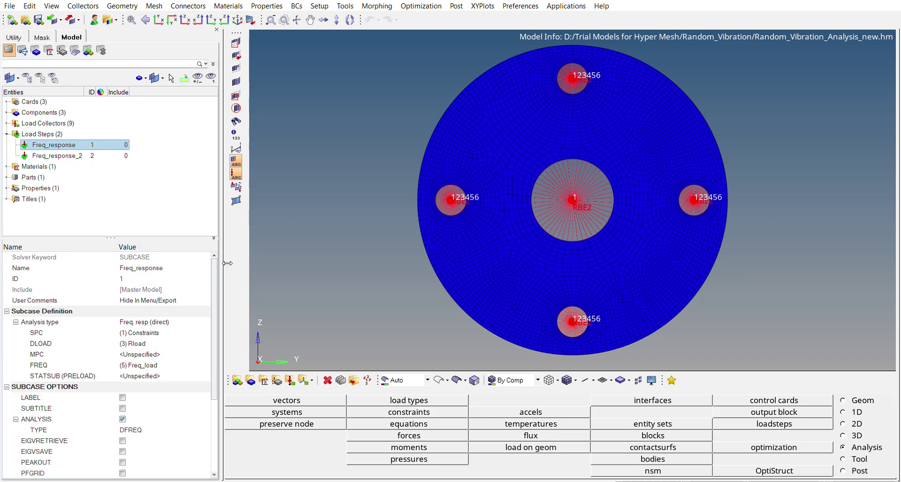
{"action": "left_click_drag", "start_coordinate": [227, 266], "coordinate": [249, 266]}
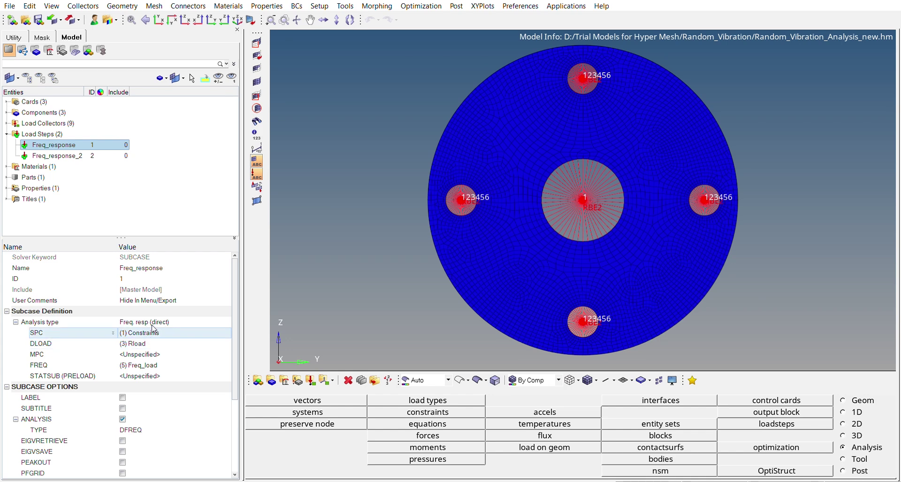
{"action": "left_click", "coordinate": [64, 155]}
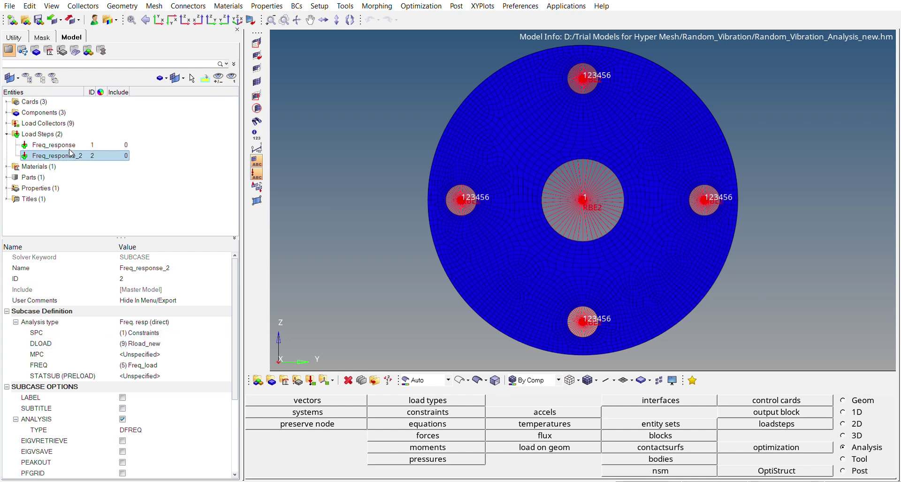
{"action": "left_click", "coordinate": [143, 333]}
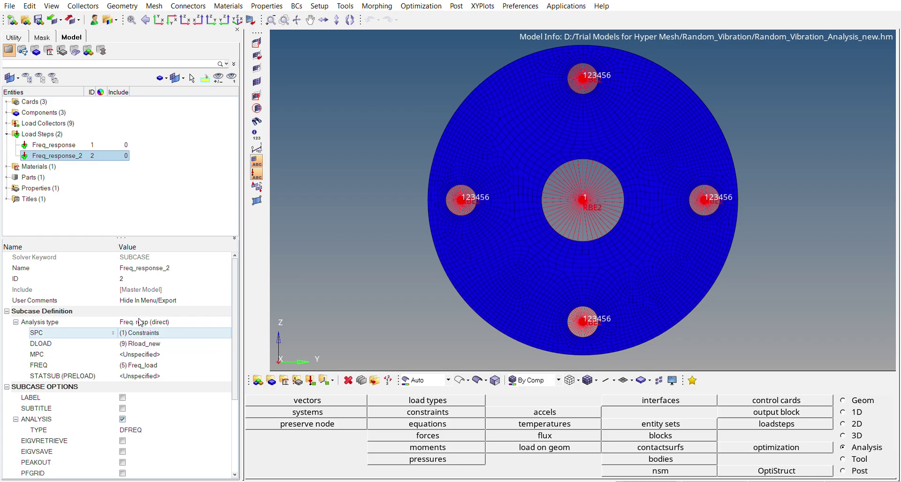
{"action": "left_click", "coordinate": [7, 133]}
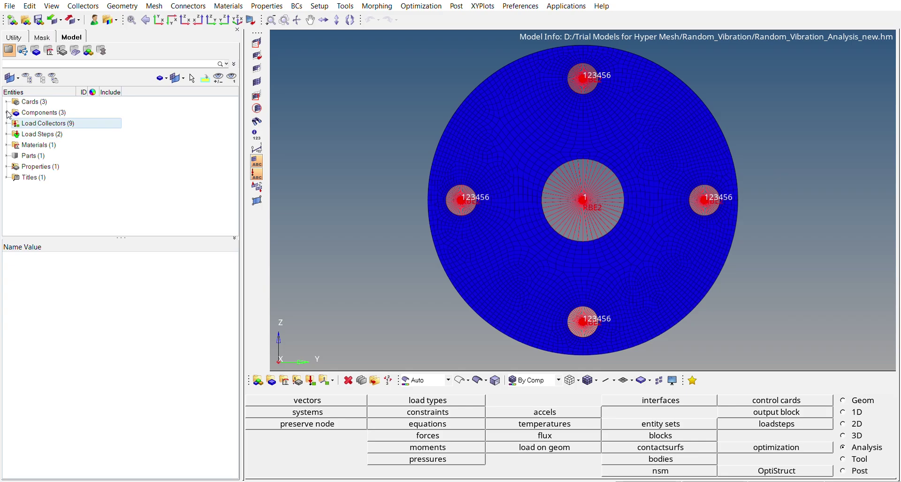
Recheck the card image and entry settings of the Randps load collector
{"action": "left_click", "coordinate": [7, 123]}
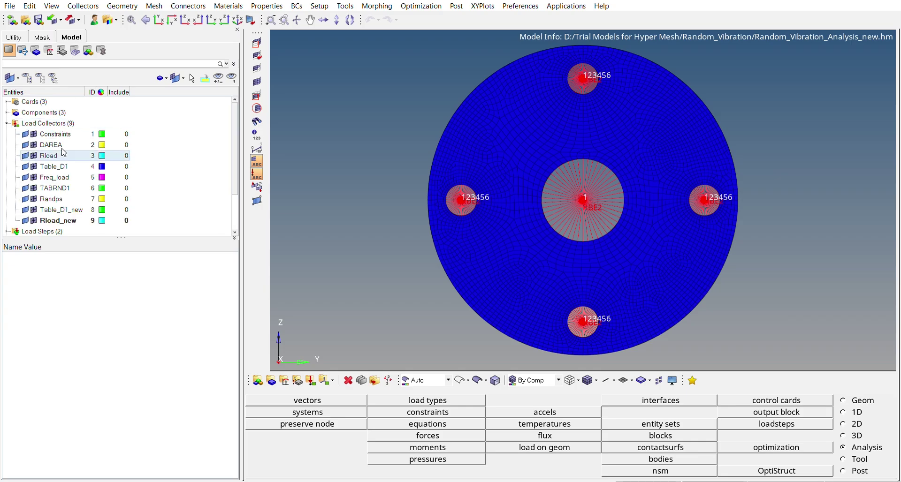
{"action": "left_click", "coordinate": [64, 197]}
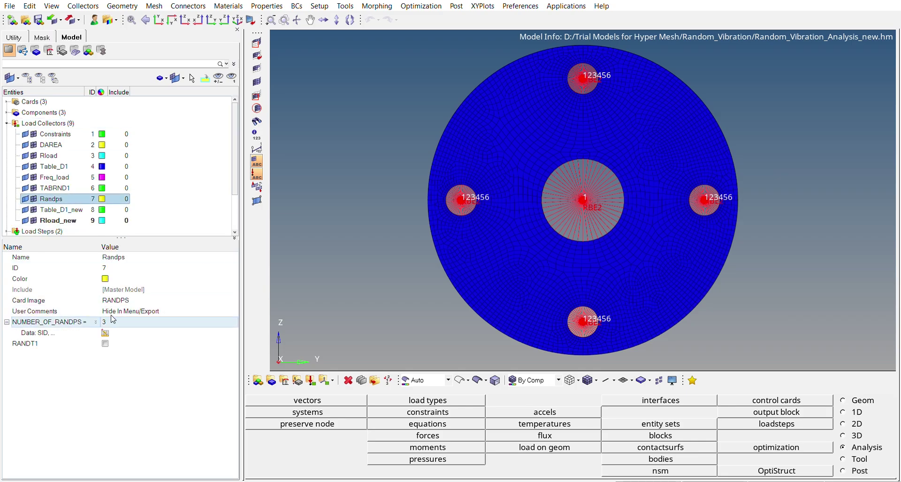
{"action": "left_click", "coordinate": [6, 123]}
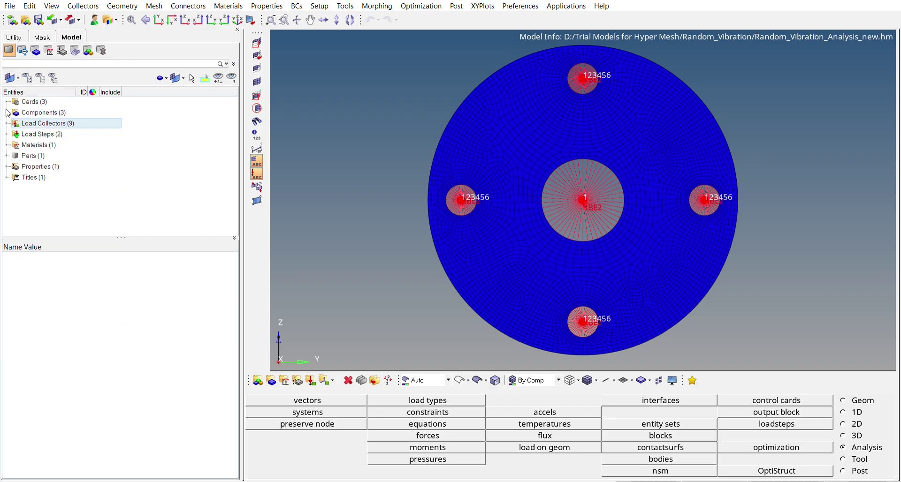
Review the Steel material's constants and the Shell Property's material and thickness assignment
{"action": "left_click", "coordinate": [7, 144]}
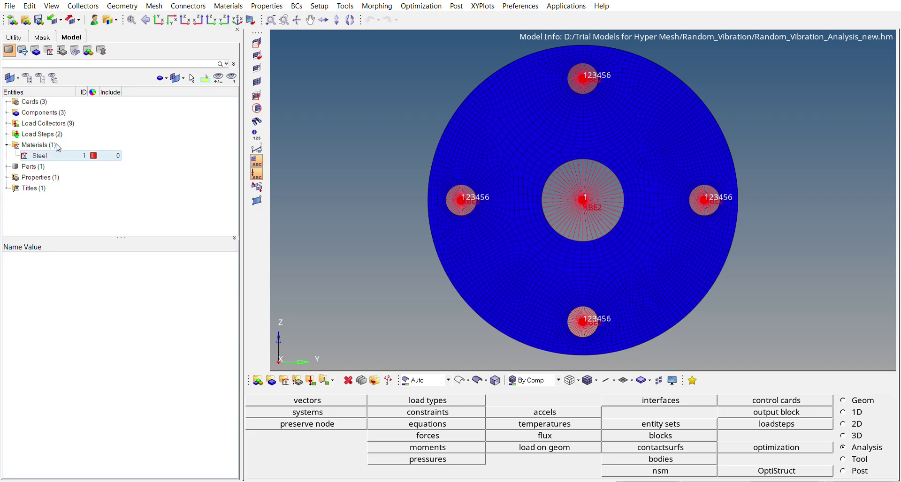
{"action": "left_click", "coordinate": [40, 156]}
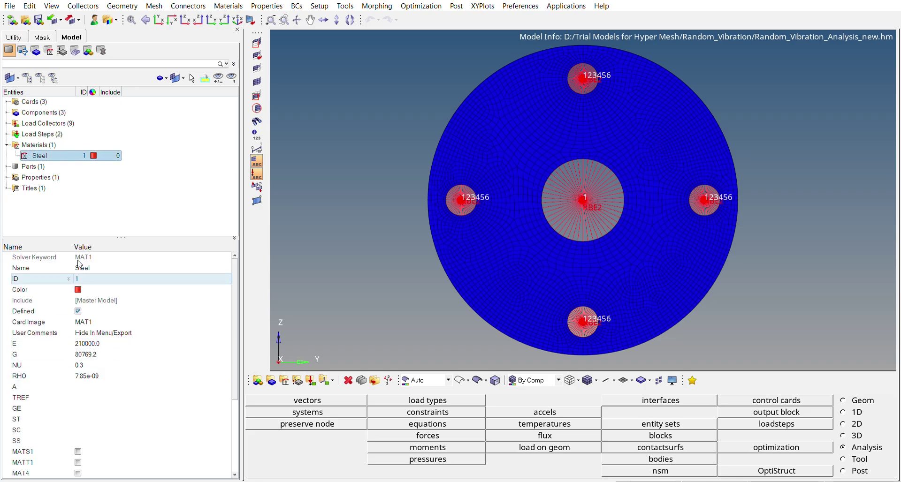
{"action": "left_click", "coordinate": [7, 144]}
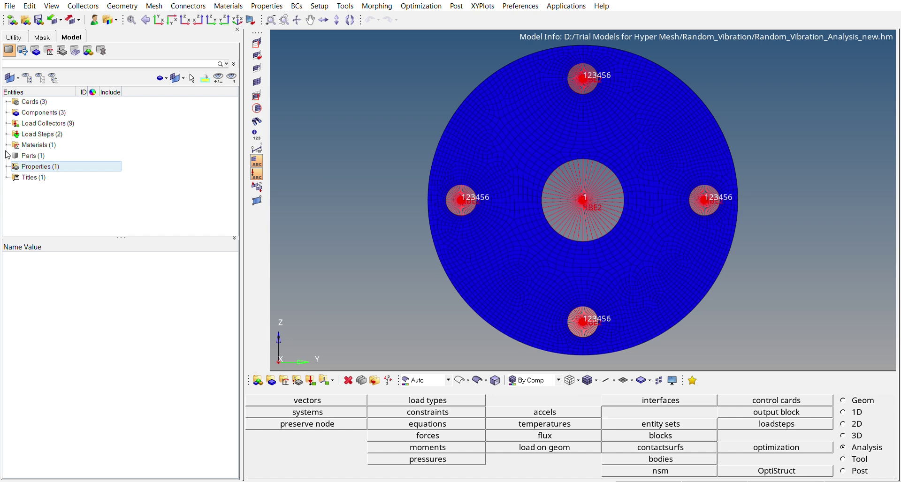
{"action": "left_click", "coordinate": [7, 166]}
{"action": "left_click", "coordinate": [52, 177]}
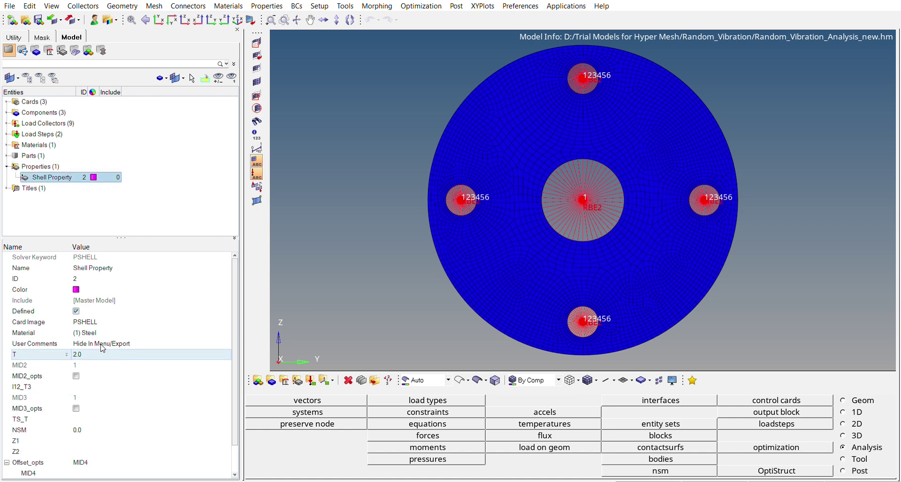
{"action": "left_click", "coordinate": [7, 164]}
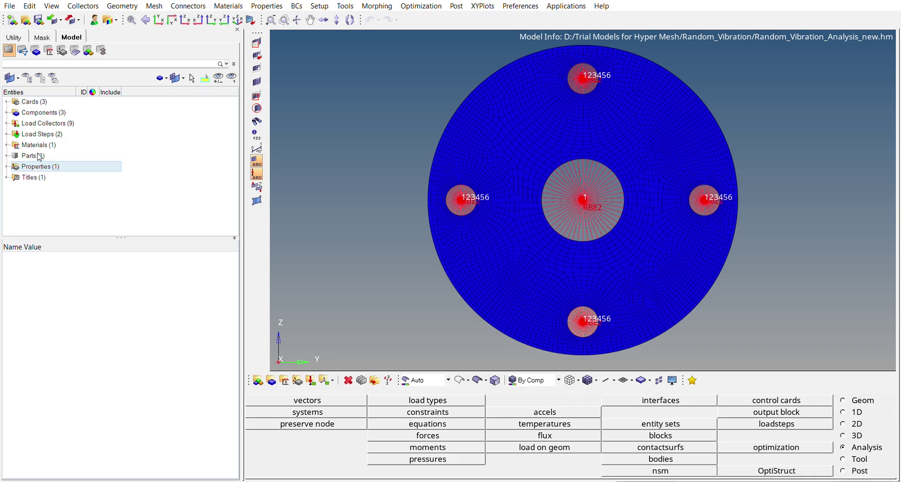
{"action": "left_click", "coordinate": [80, 198]}
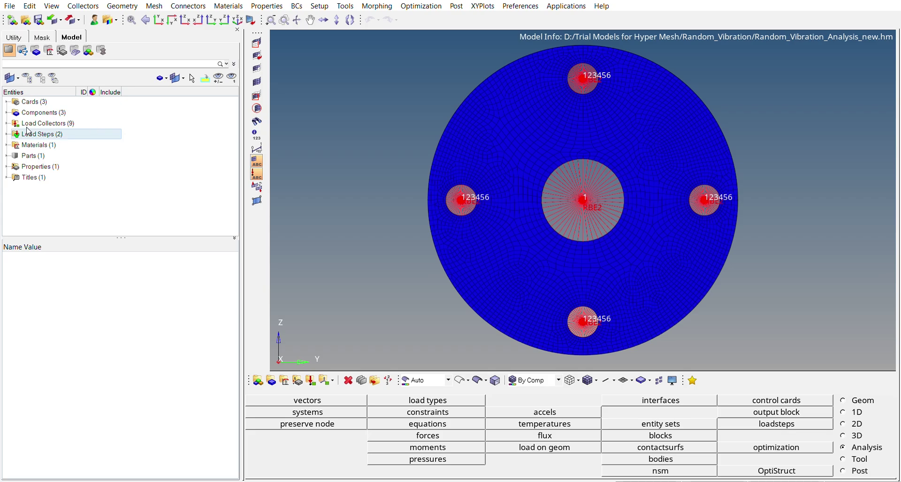
Recheck the Freq_response load step's definition and look over the list of load collectors
{"action": "left_click", "coordinate": [7, 134]}
{"action": "left_click", "coordinate": [66, 143]}
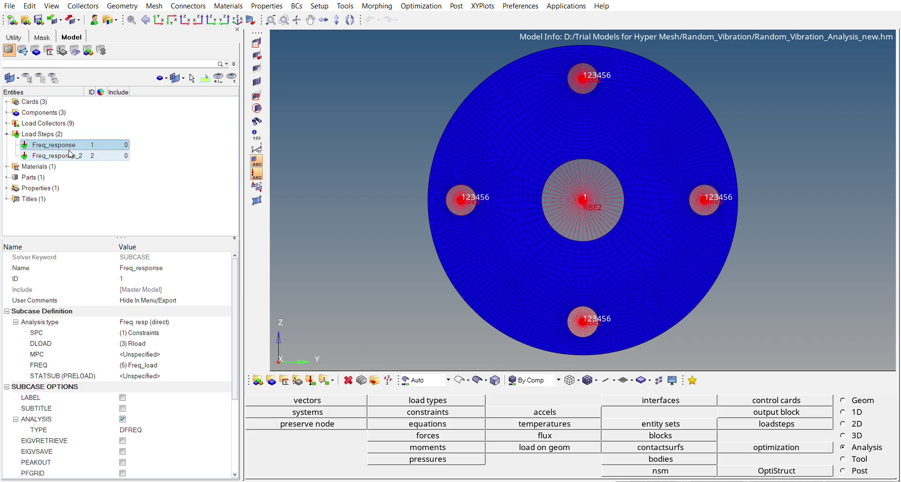
{"action": "left_click", "coordinate": [8, 134]}
{"action": "left_click", "coordinate": [7, 124]}
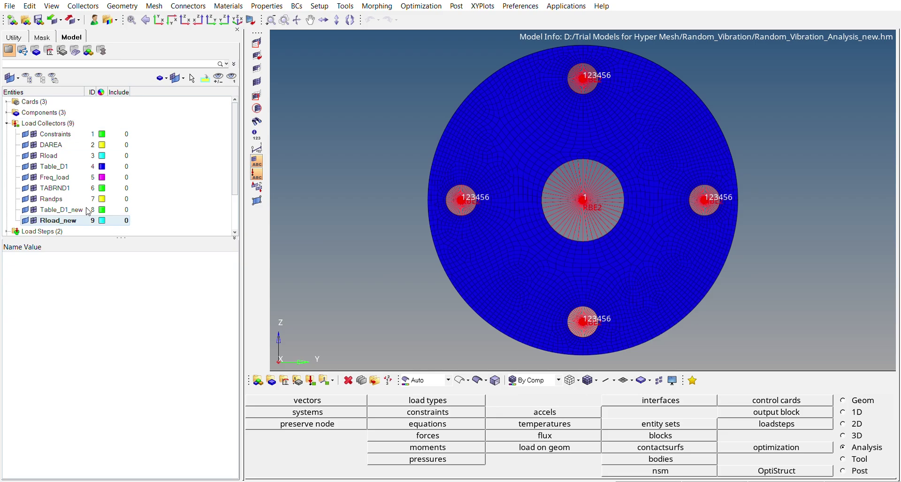
{"action": "left_click", "coordinate": [7, 123]}
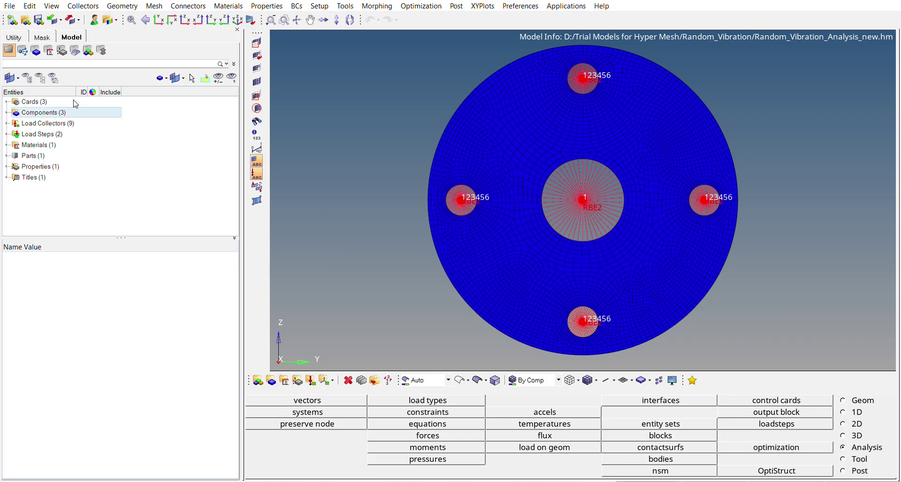
Review the stress output settings of the GLOBAL_OUTPUT_REQUEST card, including its format and random options
{"action": "left_click", "coordinate": [7, 102]}
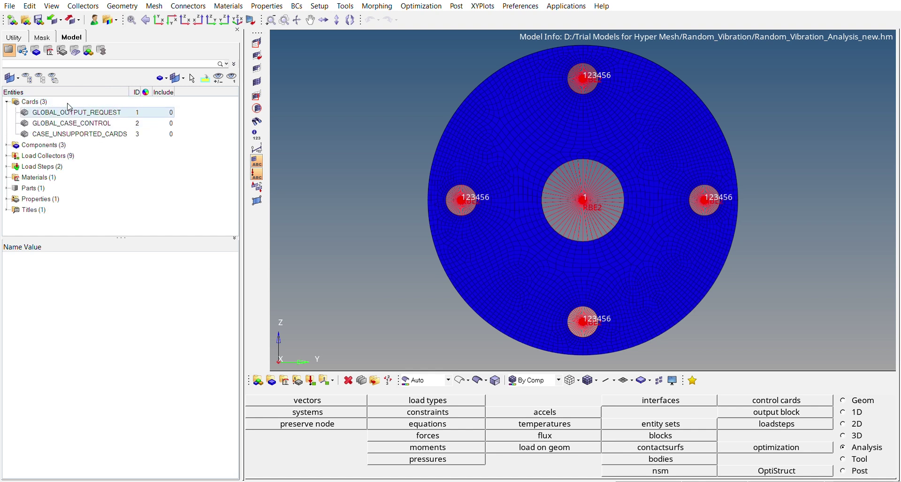
{"action": "left_click", "coordinate": [94, 112]}
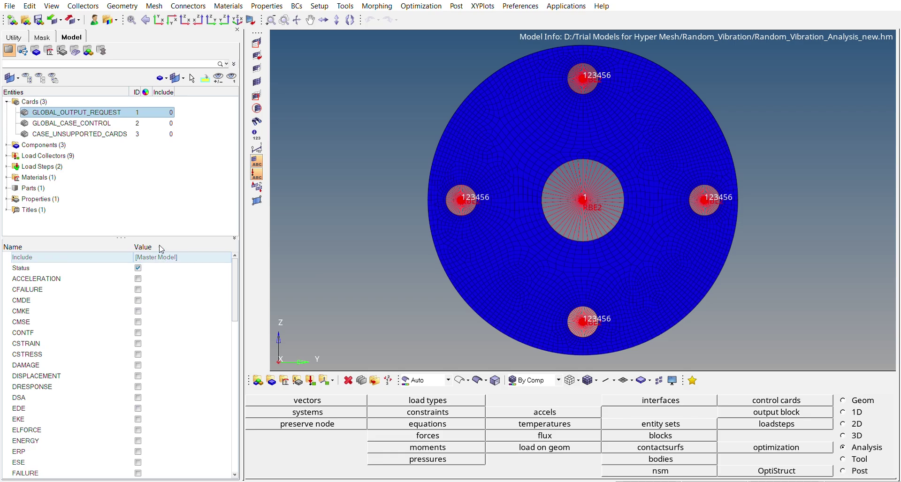
{"action": "left_click_drag", "start_coordinate": [237, 287], "coordinate": [238, 421]}
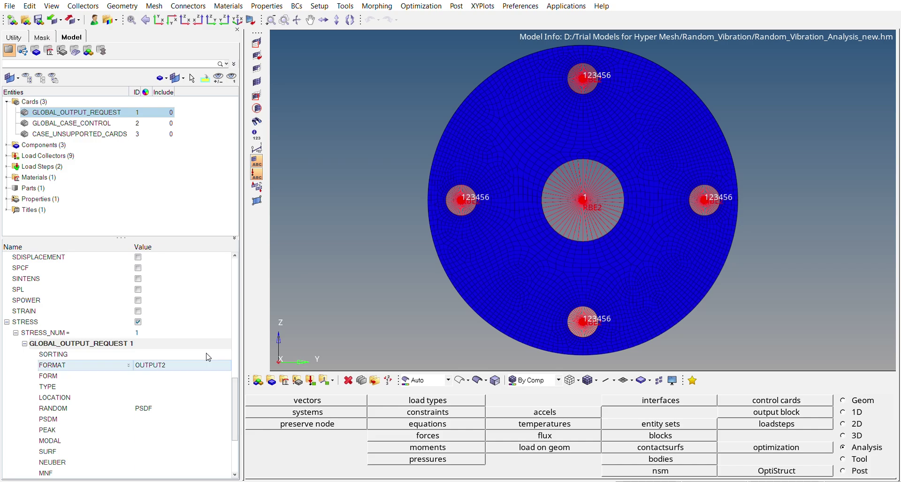
{"action": "left_click", "coordinate": [28, 321]}
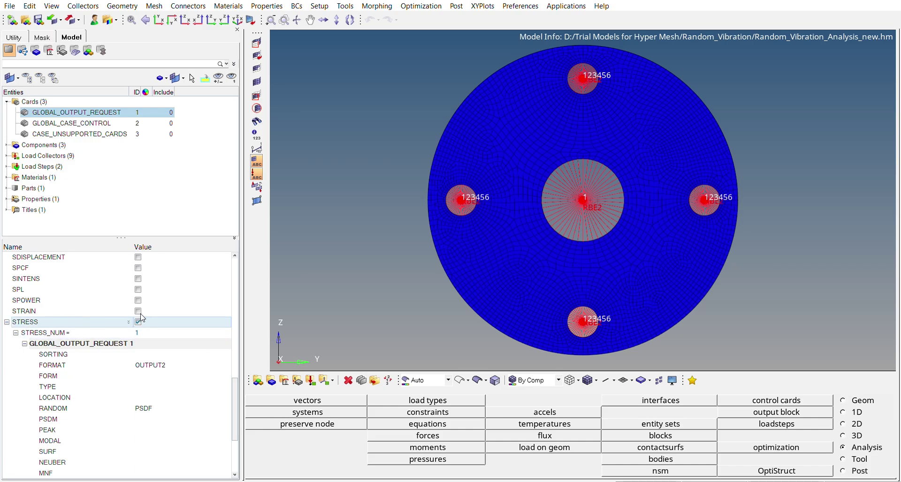
{"action": "left_click", "coordinate": [146, 365]}
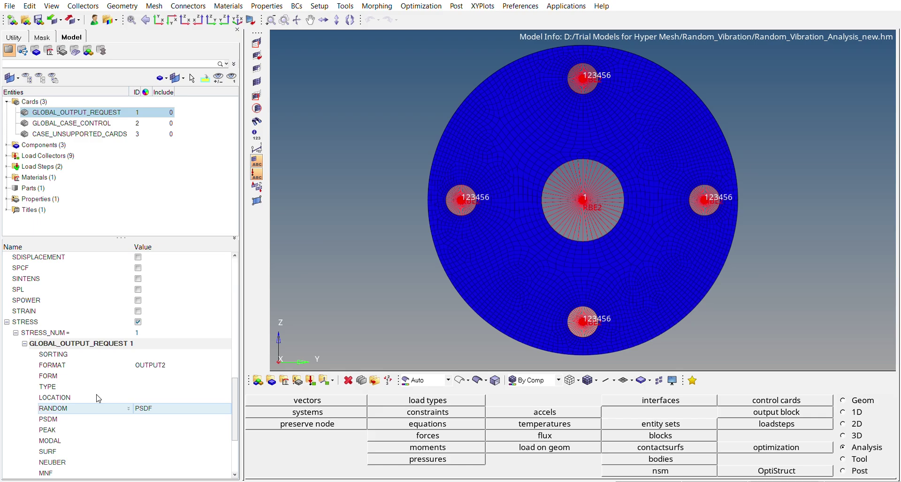
{"action": "left_click", "coordinate": [158, 405]}
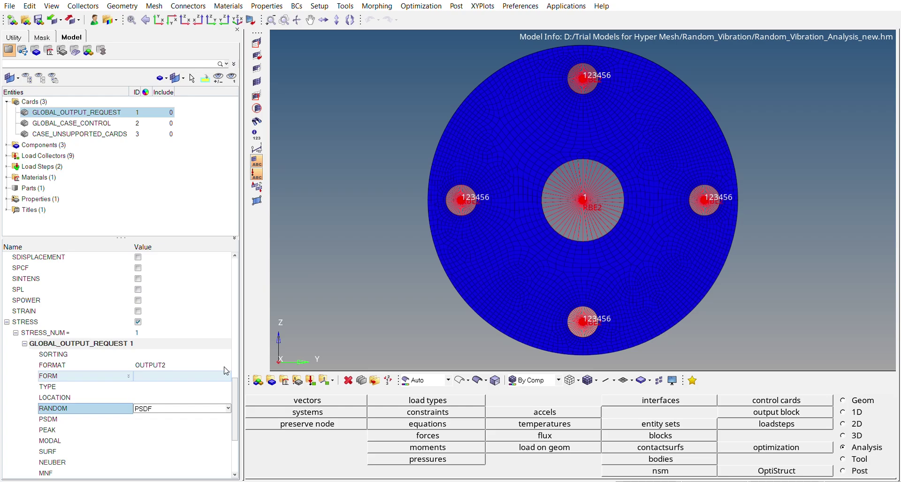
{"action": "scroll", "coordinate": [240, 388], "scroll_direction": "down", "scroll_amount": 1}
{"action": "scroll", "coordinate": [241, 399], "scroll_direction": "down", "scroll_amount": 3}
{"action": "scroll", "coordinate": [147, 377], "scroll_direction": "up", "scroll_amount": 10}
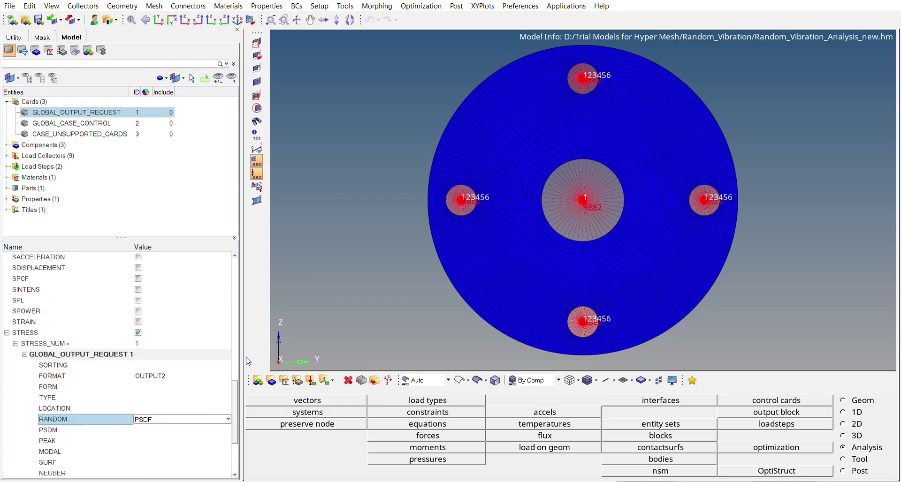
{"action": "scroll", "coordinate": [147, 377], "scroll_direction": "down", "scroll_amount": 5}
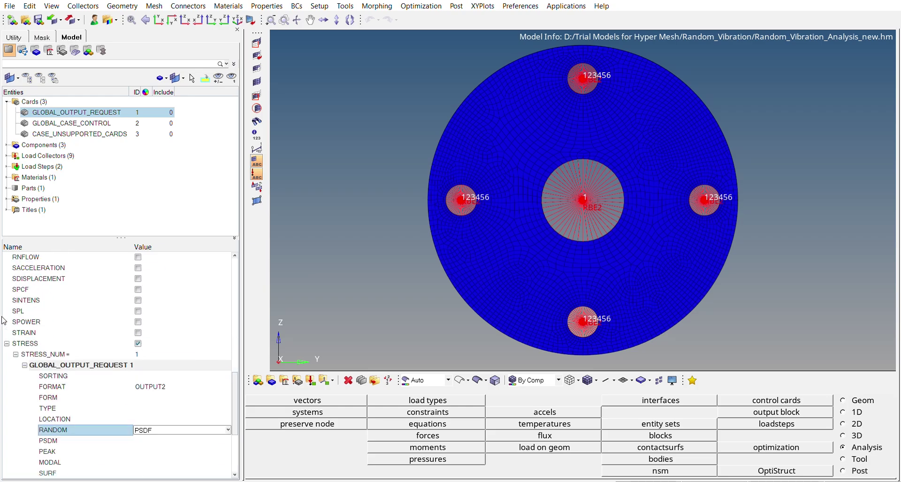
{"action": "left_click", "coordinate": [7, 343]}
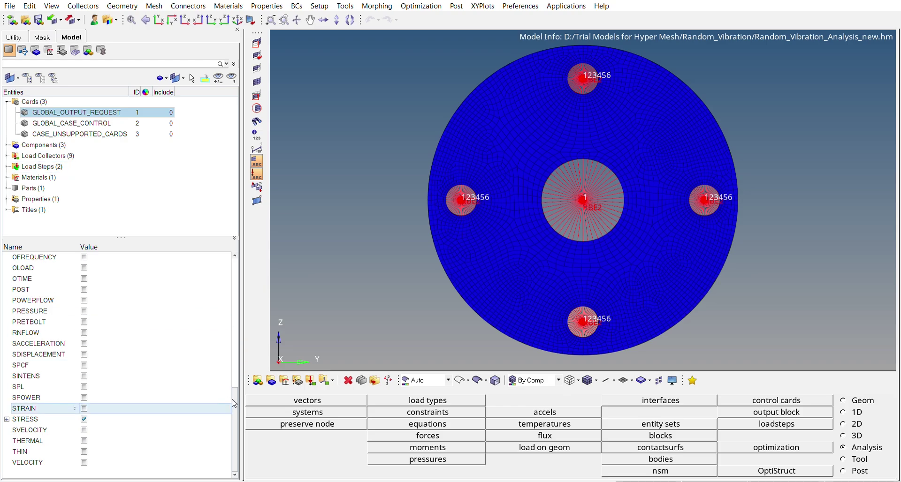
{"action": "left_click_drag", "start_coordinate": [234, 403], "coordinate": [237, 277]}
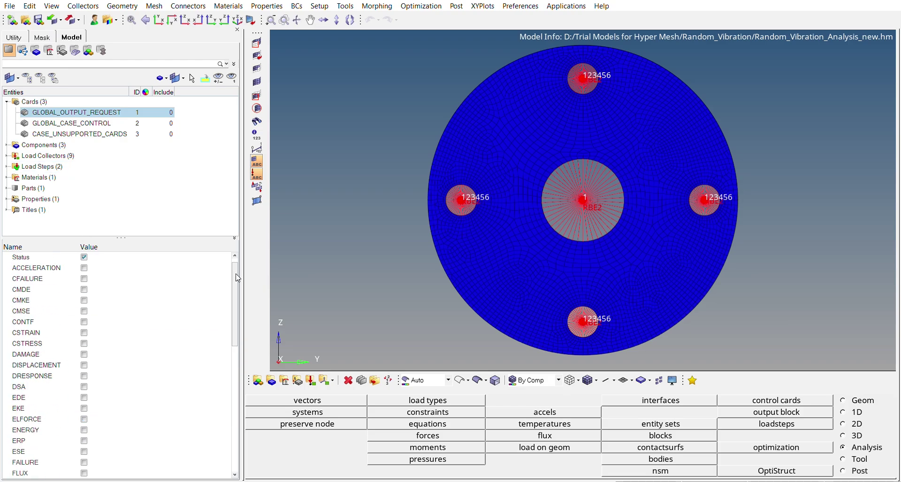
Review the RANDOM entry of the GLOBAL_CASE_CONTROL card and compare its ID with the list of load collectors
{"action": "left_click", "coordinate": [62, 120]}
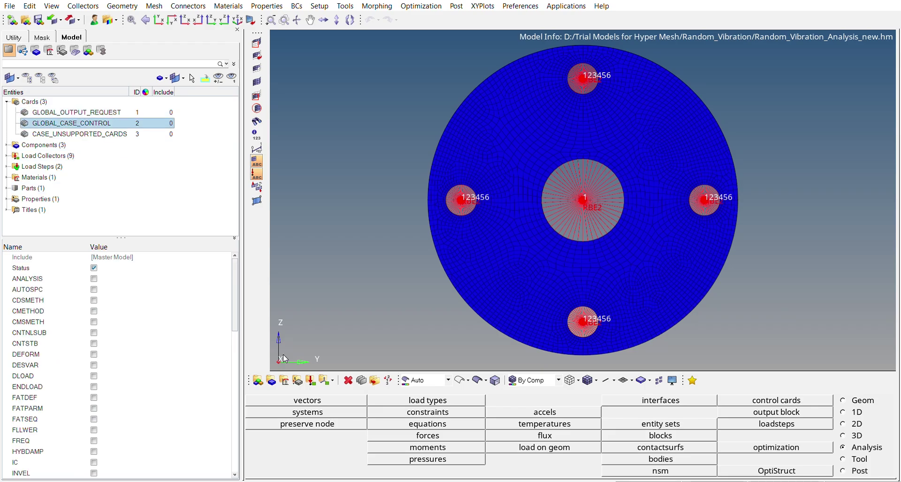
{"action": "left_click_drag", "start_coordinate": [235, 294], "coordinate": [250, 410]}
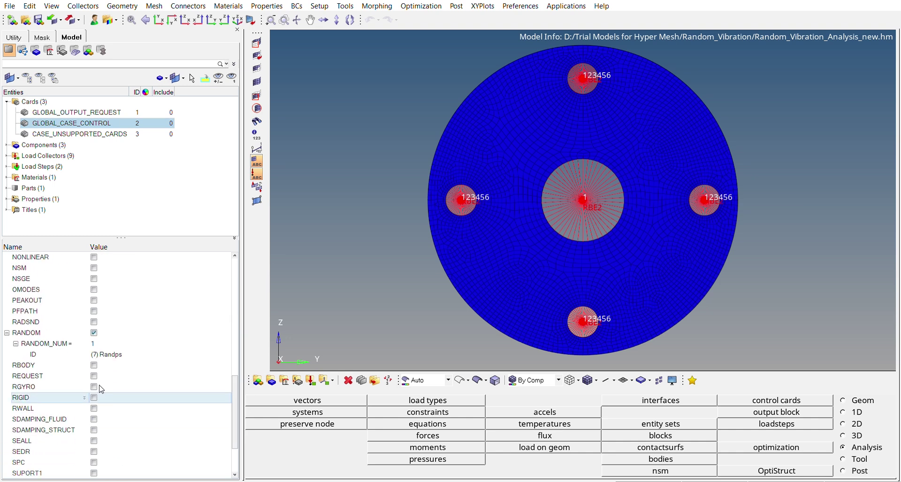
{"action": "scroll", "coordinate": [103, 329], "scroll_direction": "down", "scroll_amount": 1}
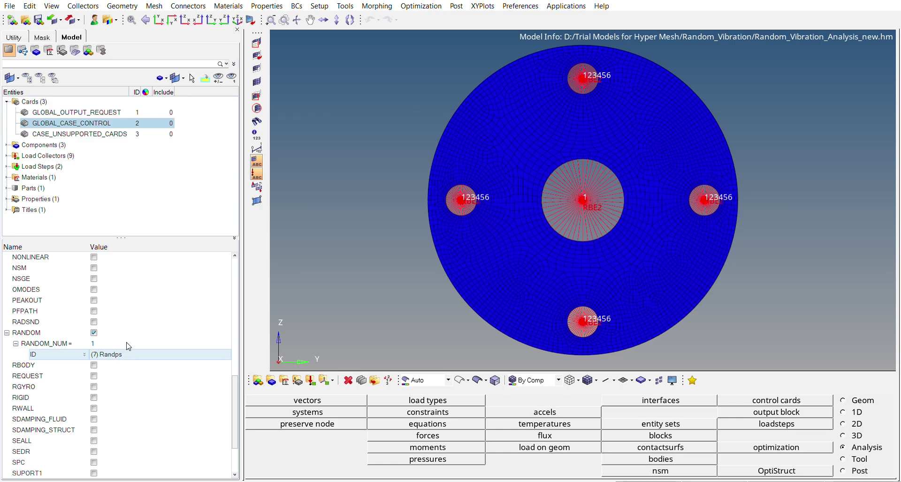
{"action": "left_click", "coordinate": [7, 156]}
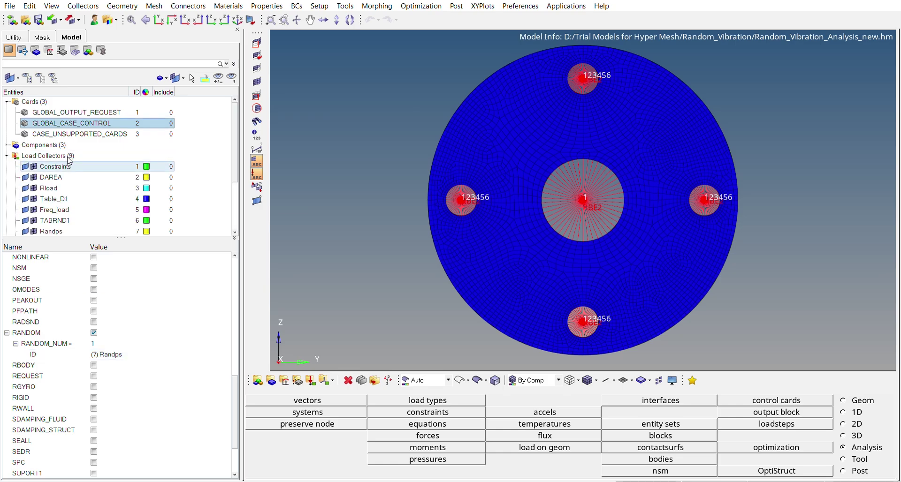
{"action": "scroll", "coordinate": [71, 161], "scroll_direction": "down", "scroll_amount": 3}
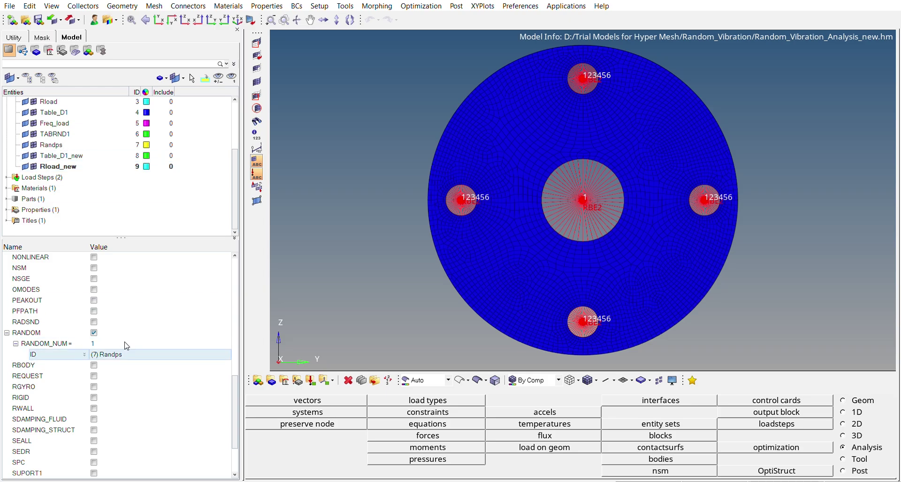
{"action": "left_click", "coordinate": [7, 333]}
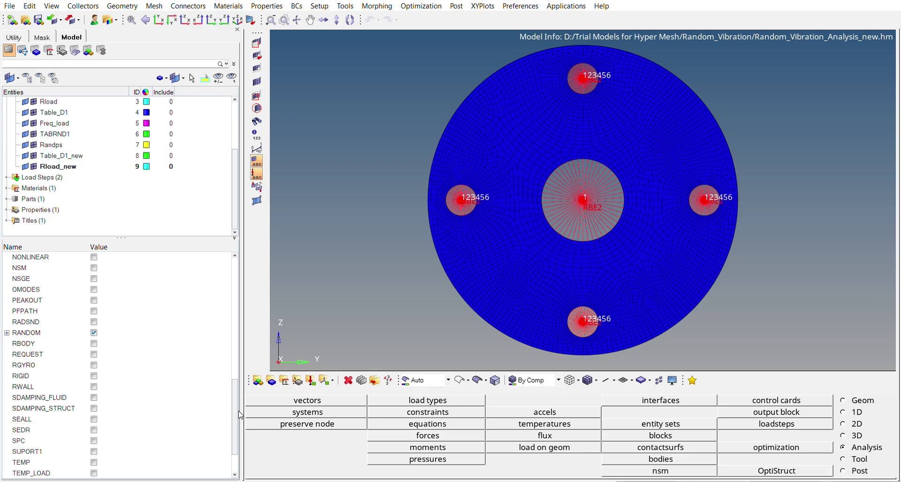
{"action": "left_click_drag", "start_coordinate": [240, 415], "coordinate": [244, 290]}
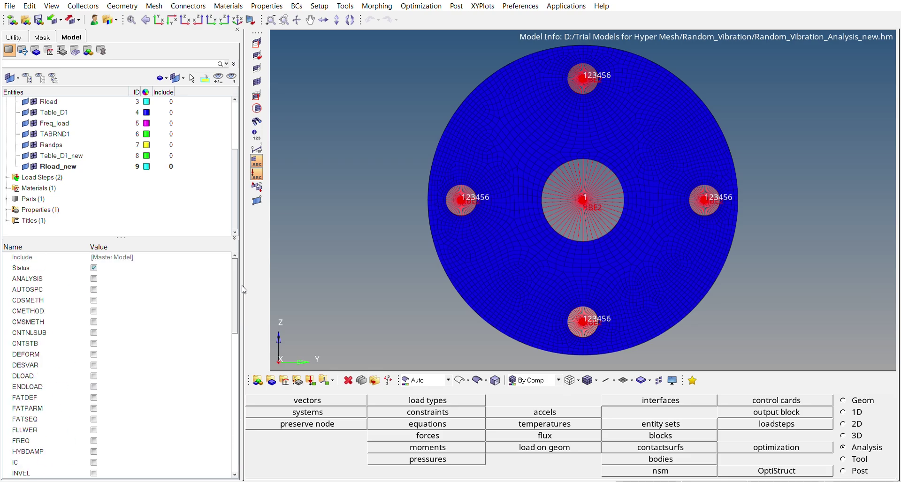
{"action": "left_click_drag", "start_coordinate": [237, 158], "coordinate": [236, 127]}
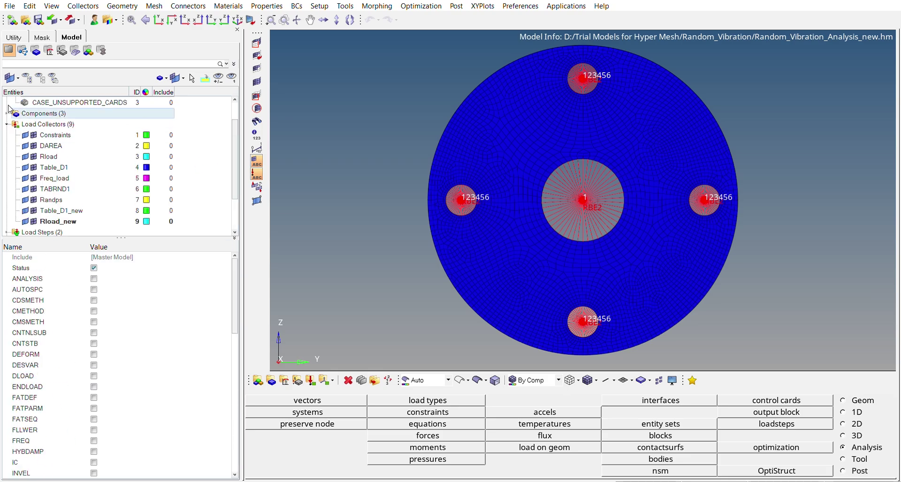
{"action": "left_click", "coordinate": [6, 125]}
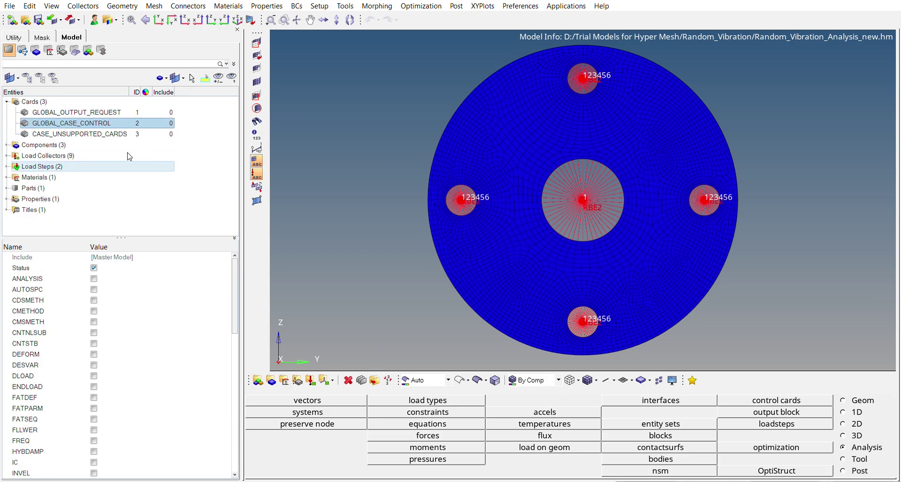
Review the XYPLOT card line defined in CASE_UNSUPPORTED_CARDS and collapse the list of cards
{"action": "left_click", "coordinate": [69, 134]}
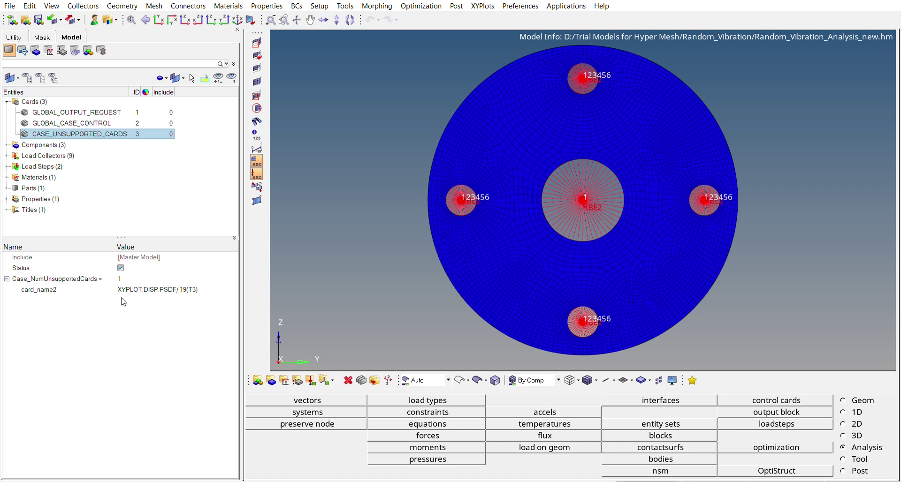
{"action": "left_click", "coordinate": [159, 288]}
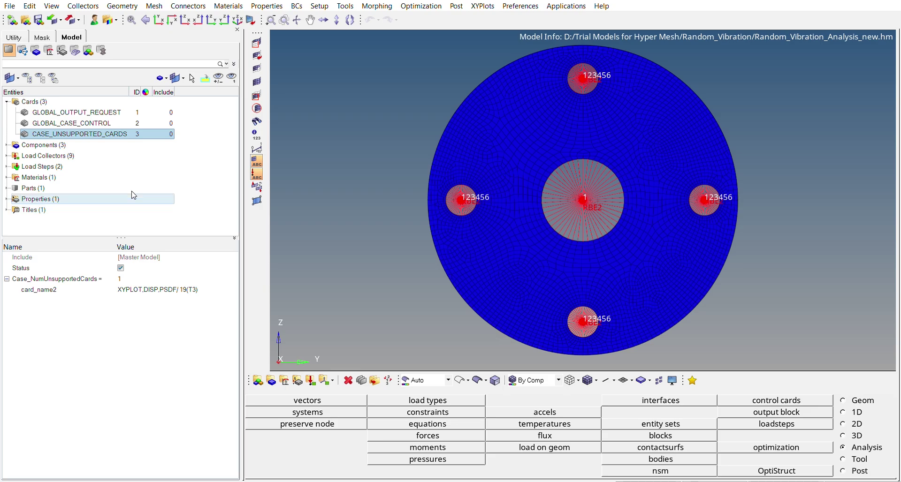
{"action": "left_click", "coordinate": [85, 223]}
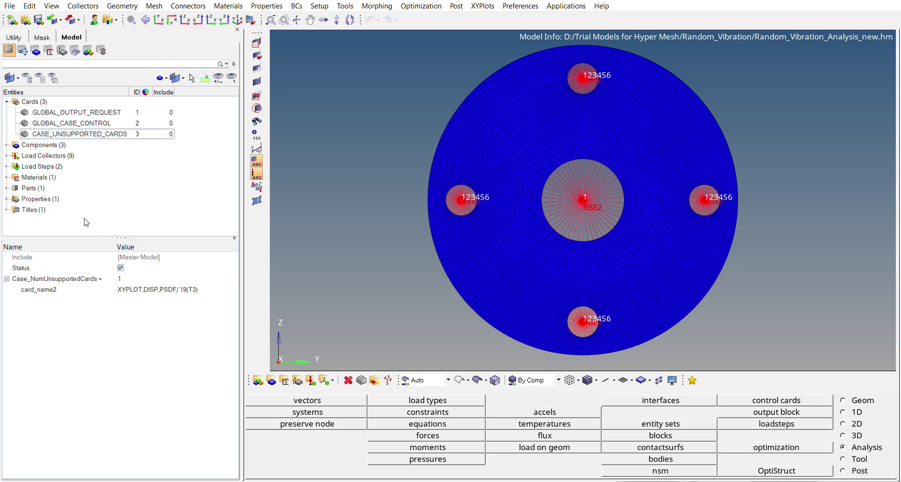
{"action": "left_click", "coordinate": [7, 101]}
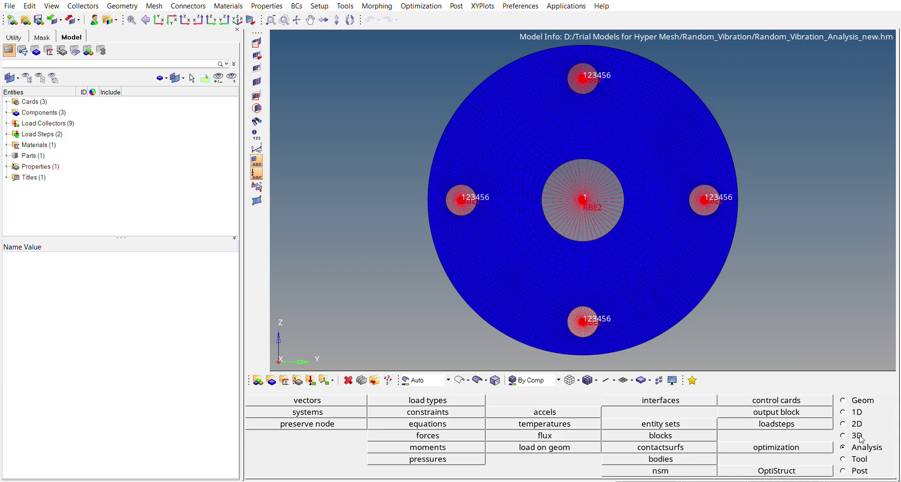
Check the OptiStruct run setup's input file, export and run options without starting the analysis
{"action": "left_click", "coordinate": [802, 471]}
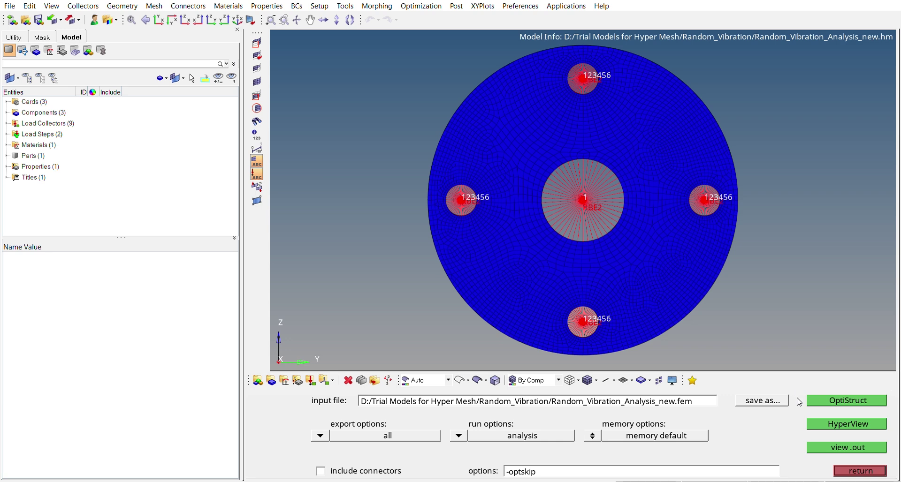
{"action": "left_click", "coordinate": [846, 469]}
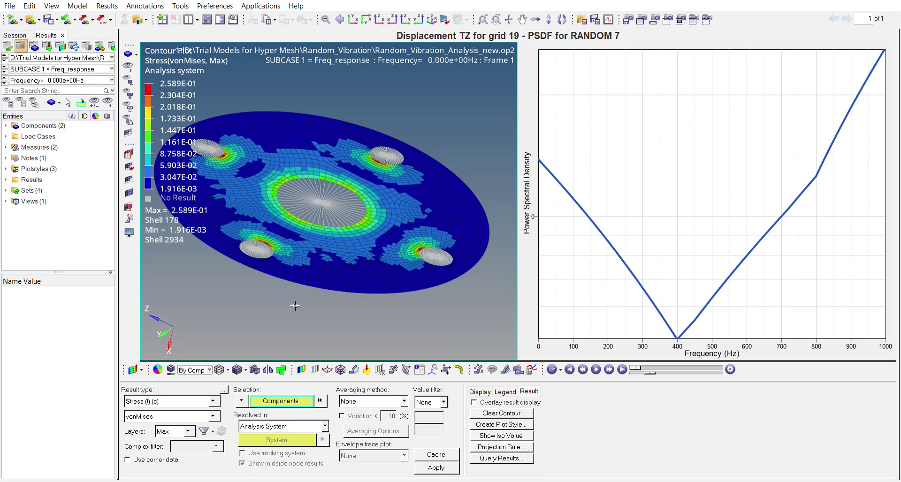
In HyperView, inspect the von Mises contour beside the PSDF plot, animate Freq_response over frequency, and return to the first frame
{"action": "left_click", "coordinate": [206, 17]}
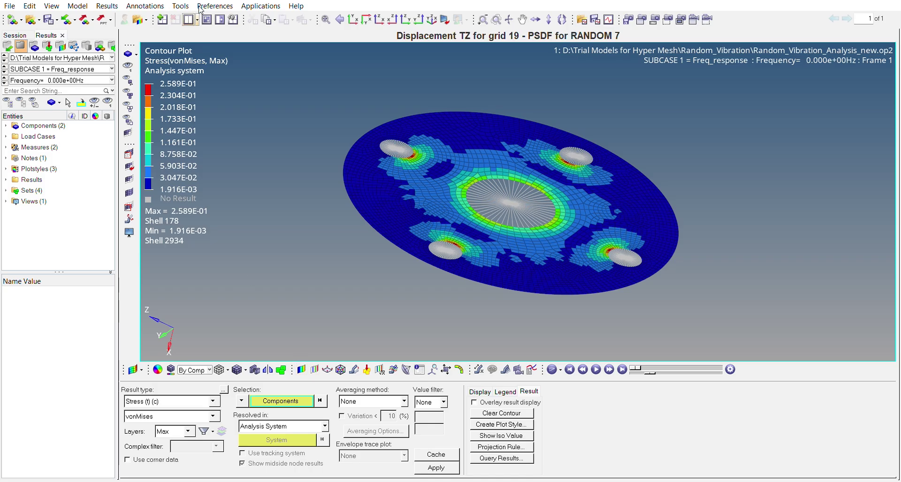
{"action": "left_click", "coordinate": [206, 19]}
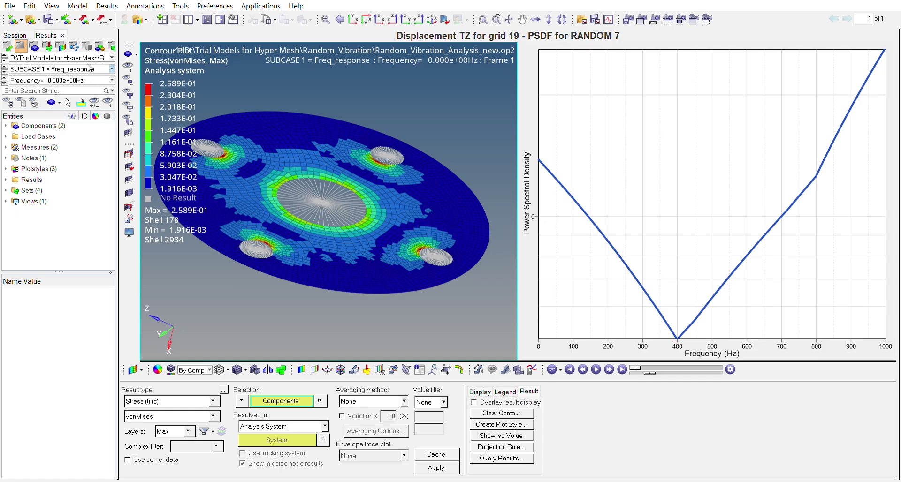
{"action": "left_click", "coordinate": [88, 67]}
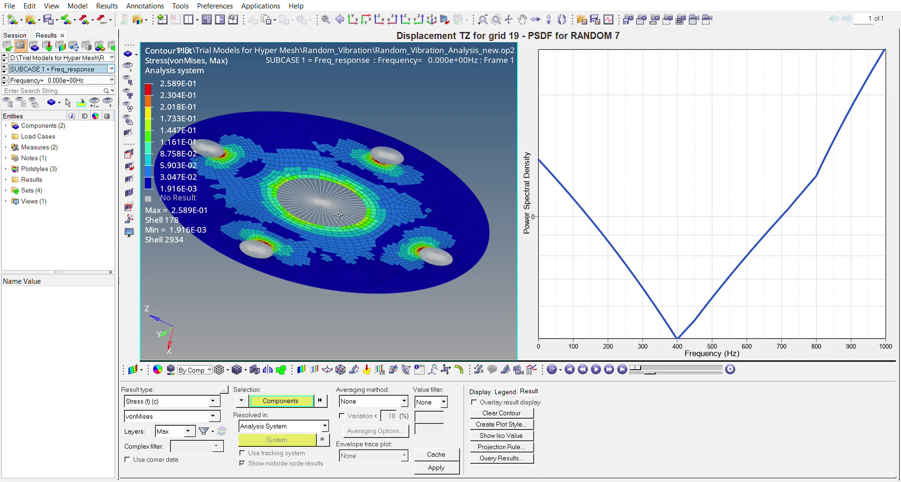
{"action": "left_click", "coordinate": [355, 303]}
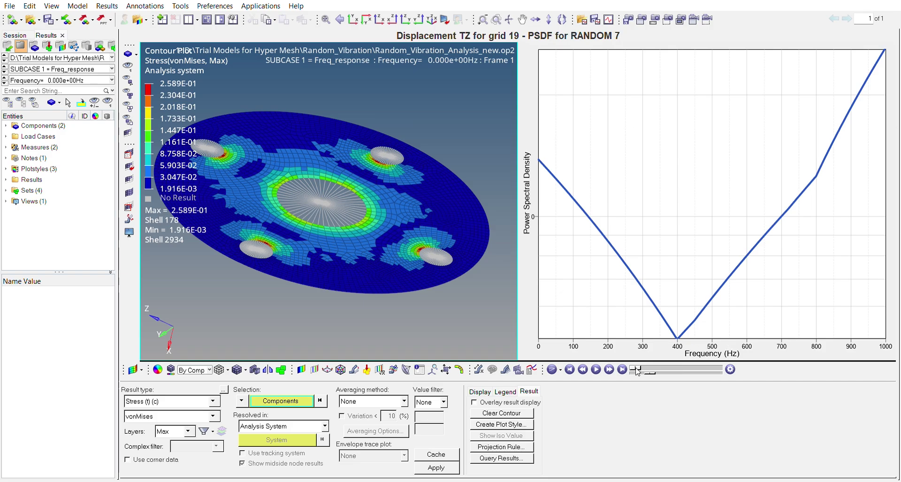
{"action": "left_click", "coordinate": [596, 370]}
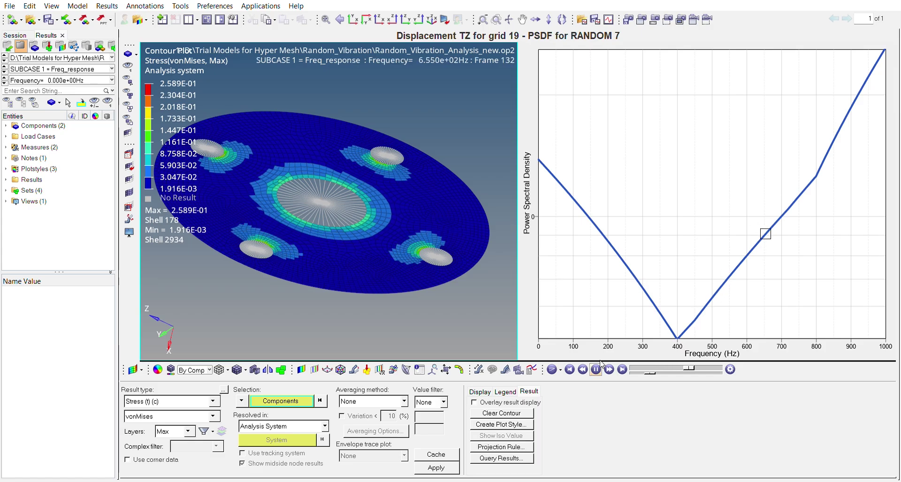
{"action": "left_click_drag", "start_coordinate": [691, 368], "coordinate": [630, 368]}
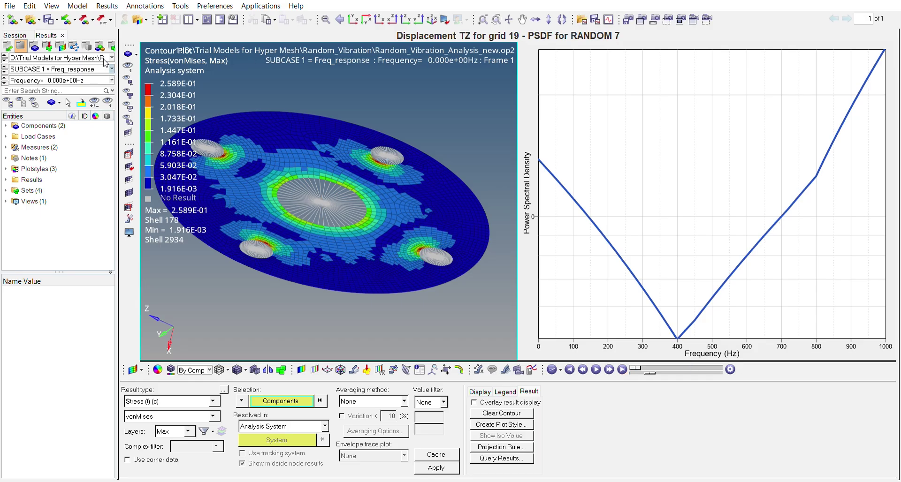
Apply the von Mises stress contour to the Freq_response_2 subcase and animate it over the frequency range
{"action": "scroll", "coordinate": [76, 73], "scroll_direction": "down", "scroll_amount": 1}
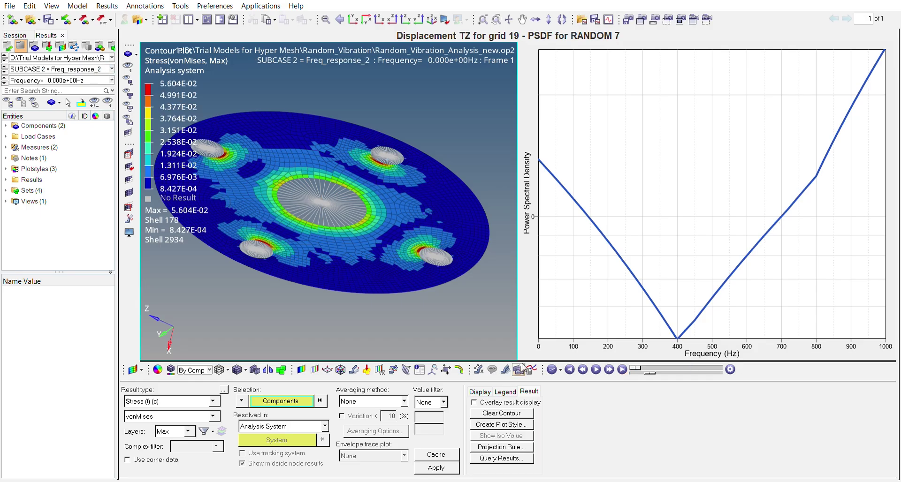
{"action": "left_click", "coordinate": [450, 468]}
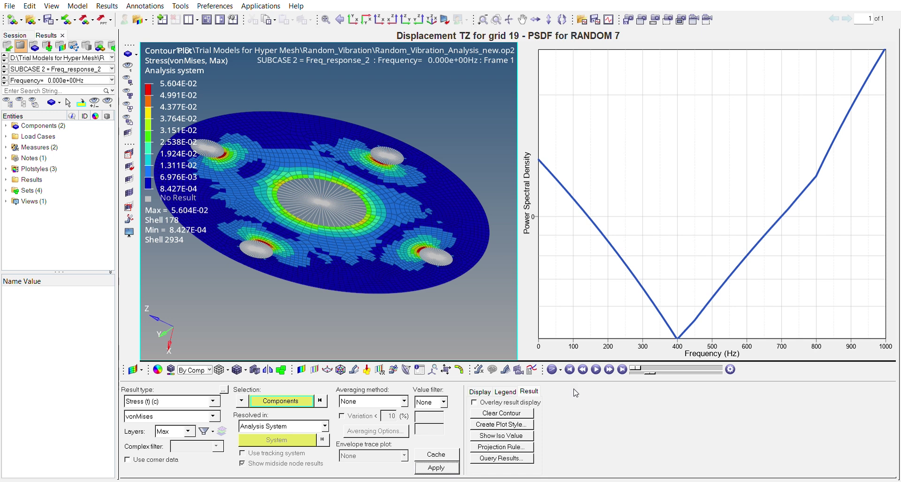
{"action": "left_click", "coordinate": [597, 368]}
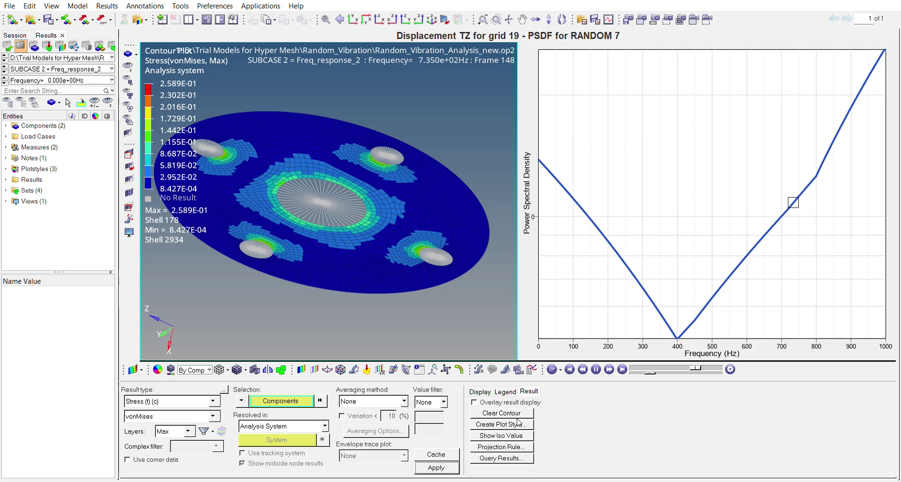
{"action": "left_click", "coordinate": [600, 367]}
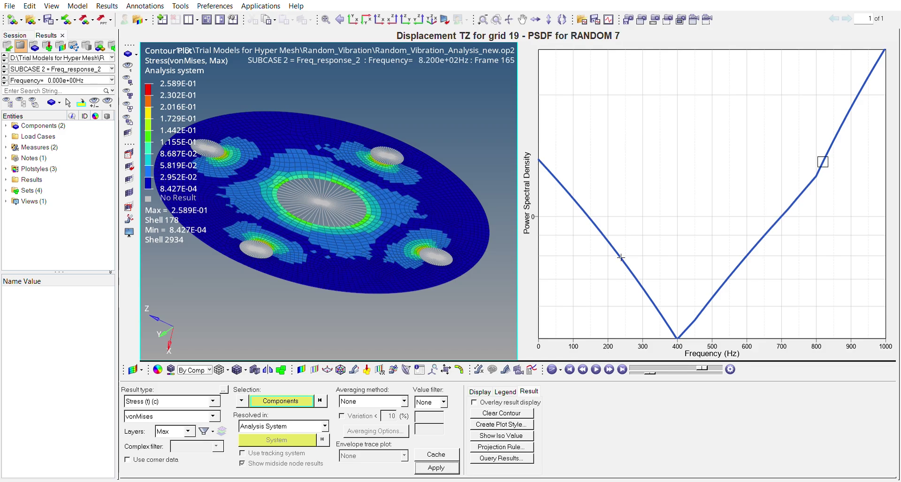
Return to the first frame, apply the PSD von Mises stress contour to SUBCASE 7 and animate it over frequency
{"action": "left_click_drag", "start_coordinate": [702, 369], "coordinate": [635, 369]}
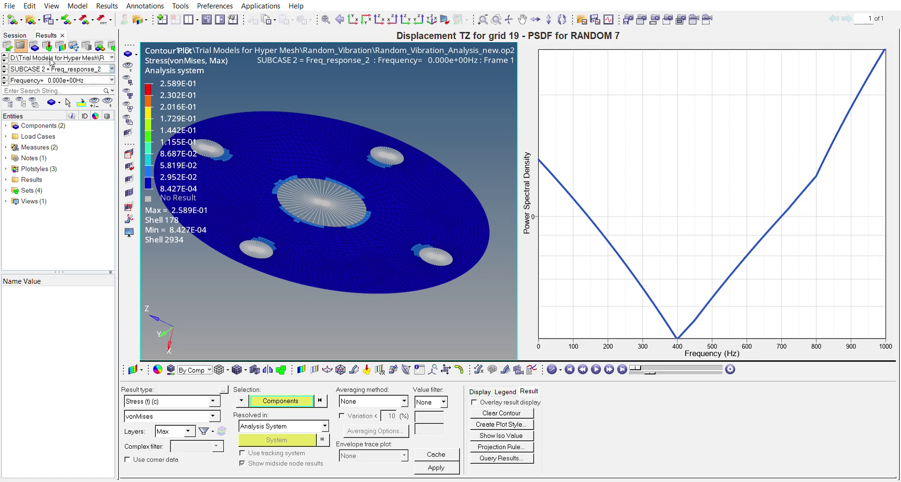
{"action": "left_click", "coordinate": [58, 84]}
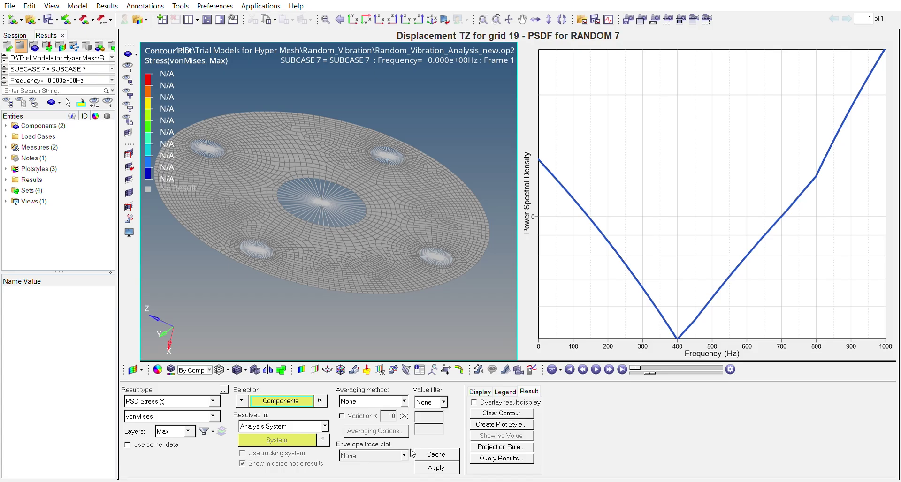
{"action": "left_click", "coordinate": [438, 464]}
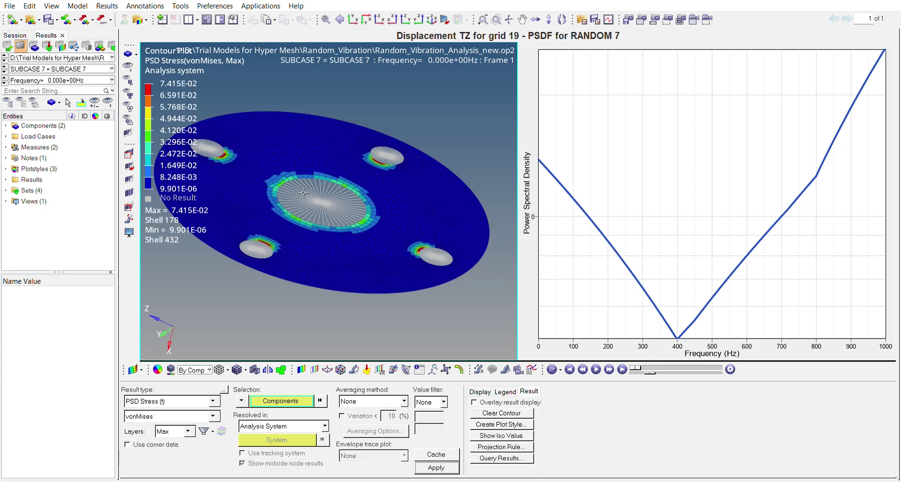
{"action": "left_click", "coordinate": [596, 369]}
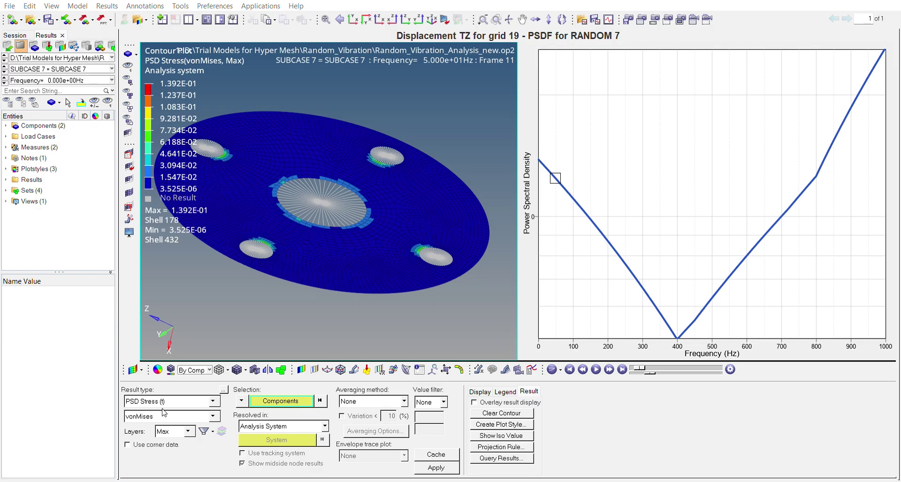
Contour the RMS von Mises stress of SUBCASE 7 on the plate for Simulation 1
{"action": "left_click", "coordinate": [162, 409]}
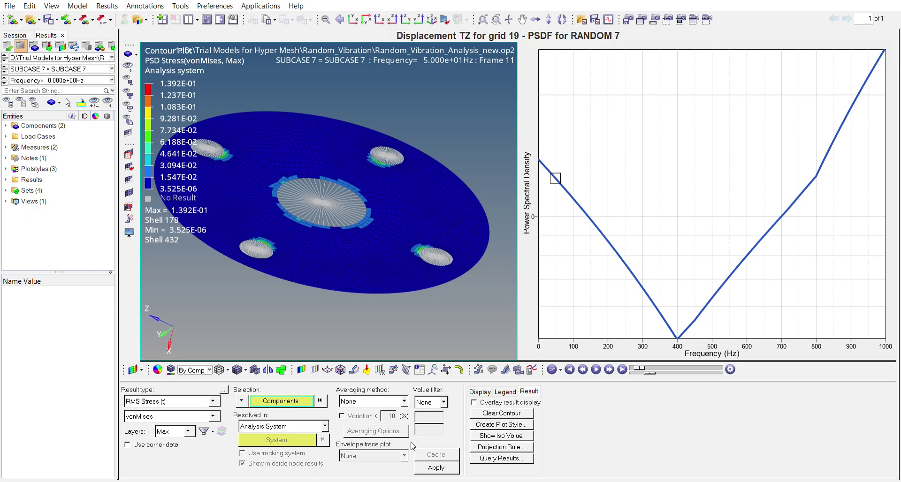
{"action": "left_click", "coordinate": [434, 464]}
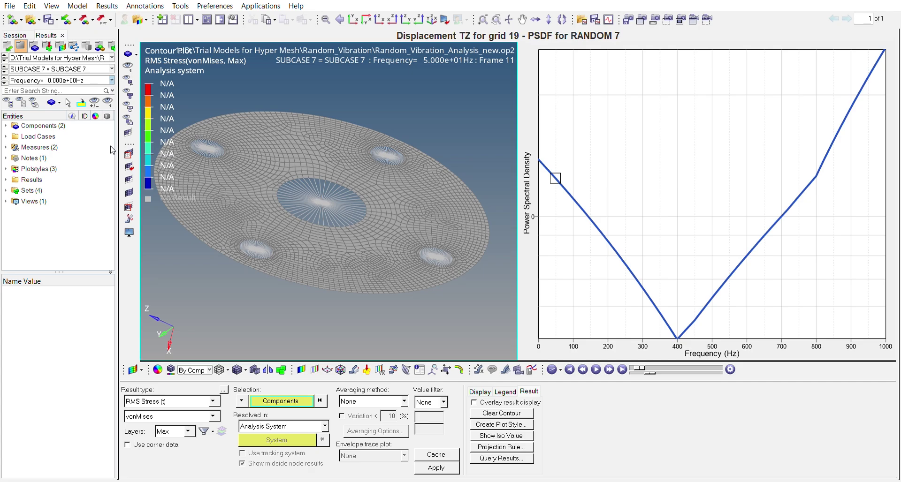
{"action": "left_click", "coordinate": [73, 149]}
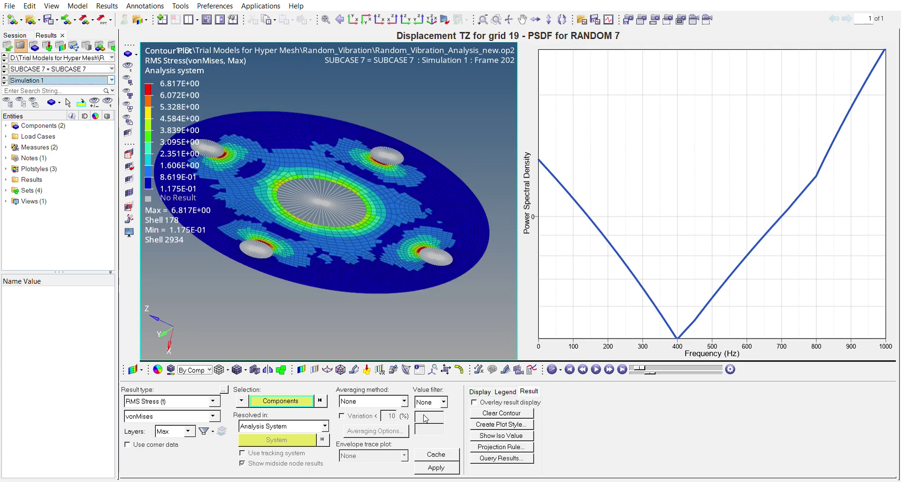
{"action": "left_click", "coordinate": [436, 467]}
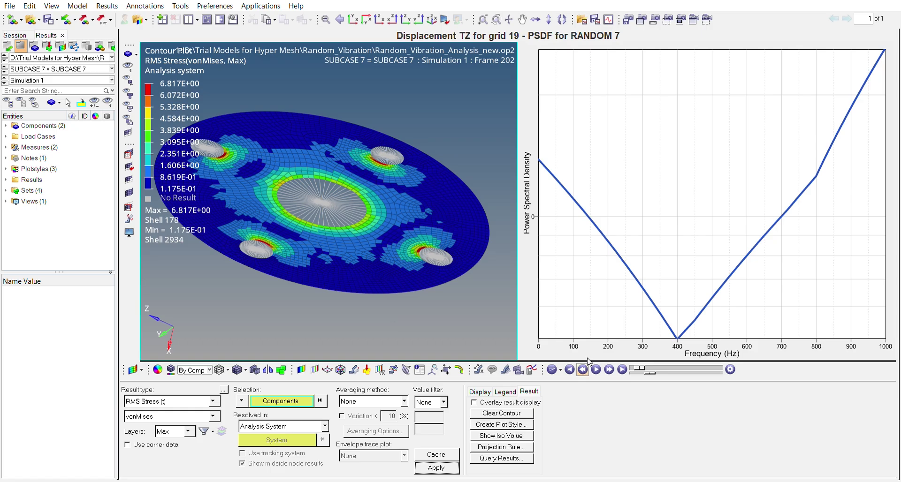
Play the RMS stress animation briefly, return it to the 0 Hz frame and reapply the contour there
{"action": "left_click", "coordinate": [596, 370]}
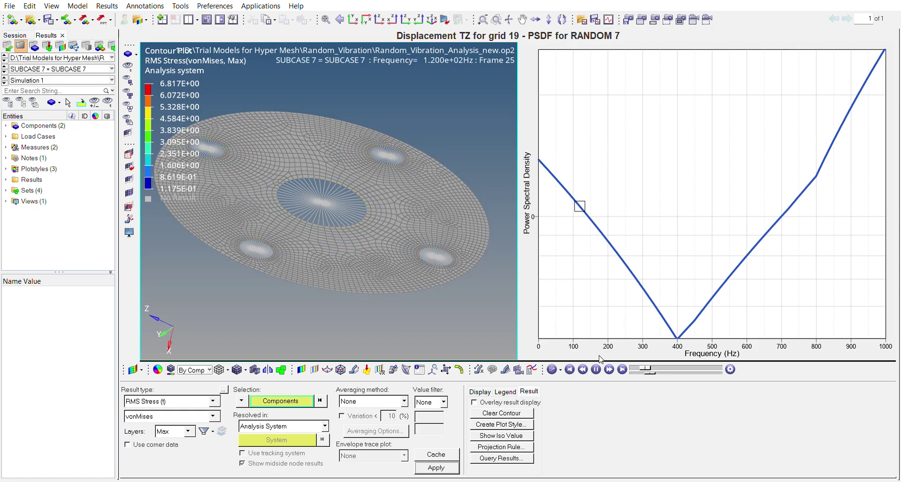
{"action": "left_click", "coordinate": [597, 369]}
{"action": "left_click_drag", "start_coordinate": [647, 368], "coordinate": [628, 369]}
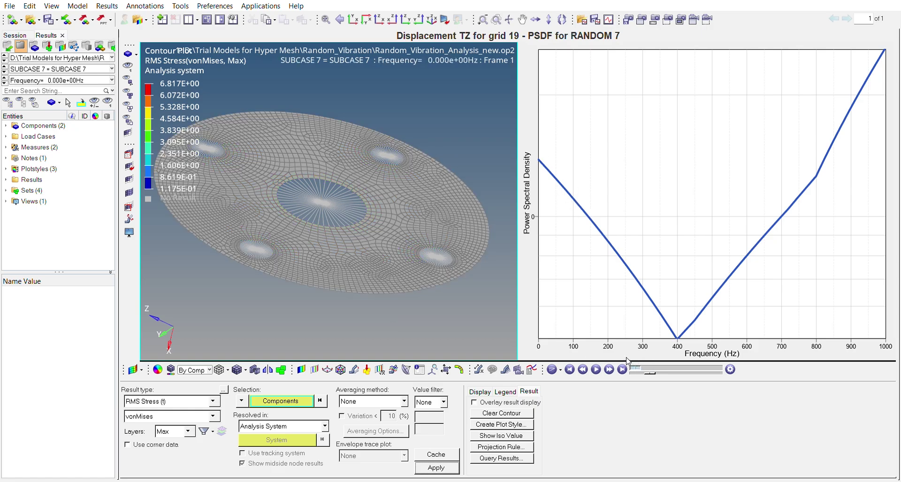
{"action": "left_click", "coordinate": [438, 465]}
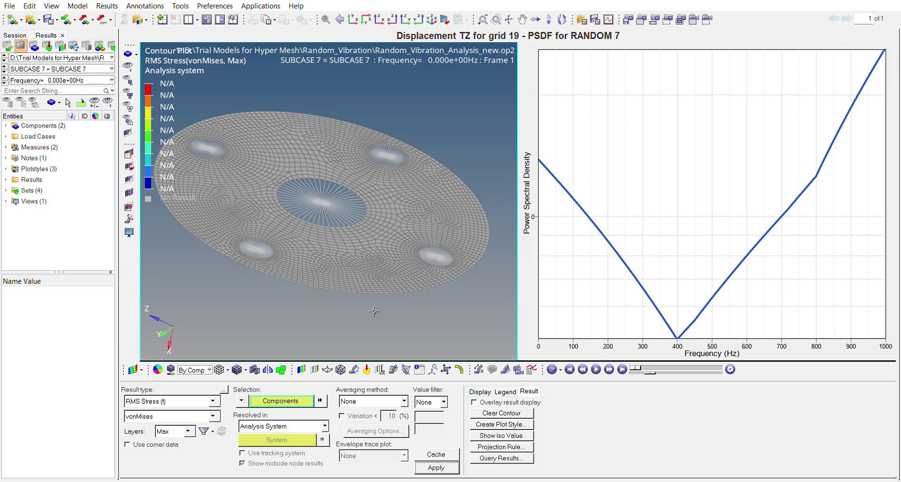